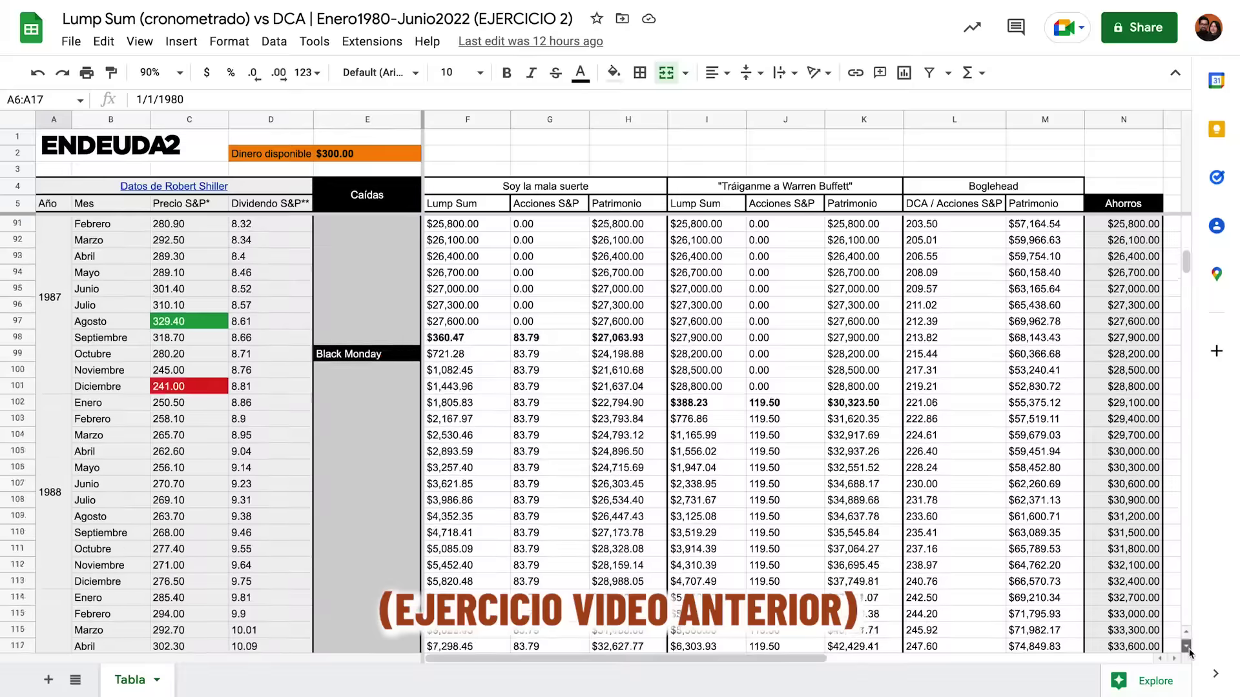
Step: Review the monthly strategy results from 1987 onward in the EJERCICIO 2 table
scroll(1190, 653, down, 20)
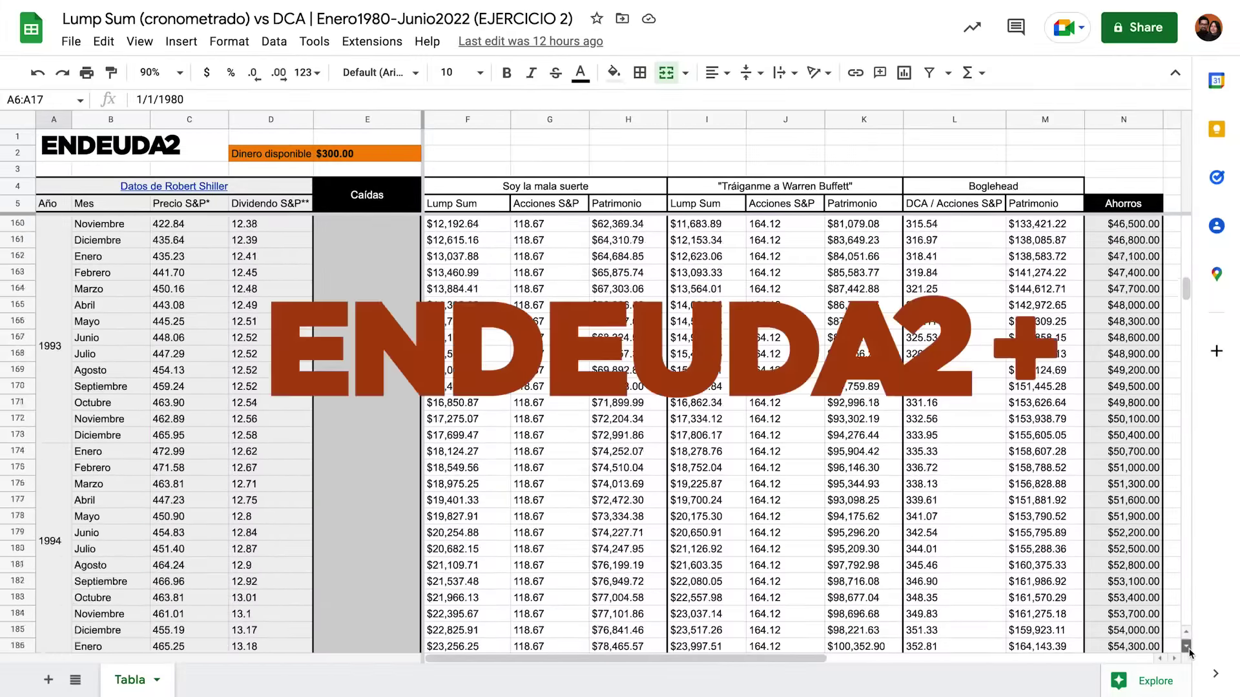
scroll(1190, 653, down, 15)
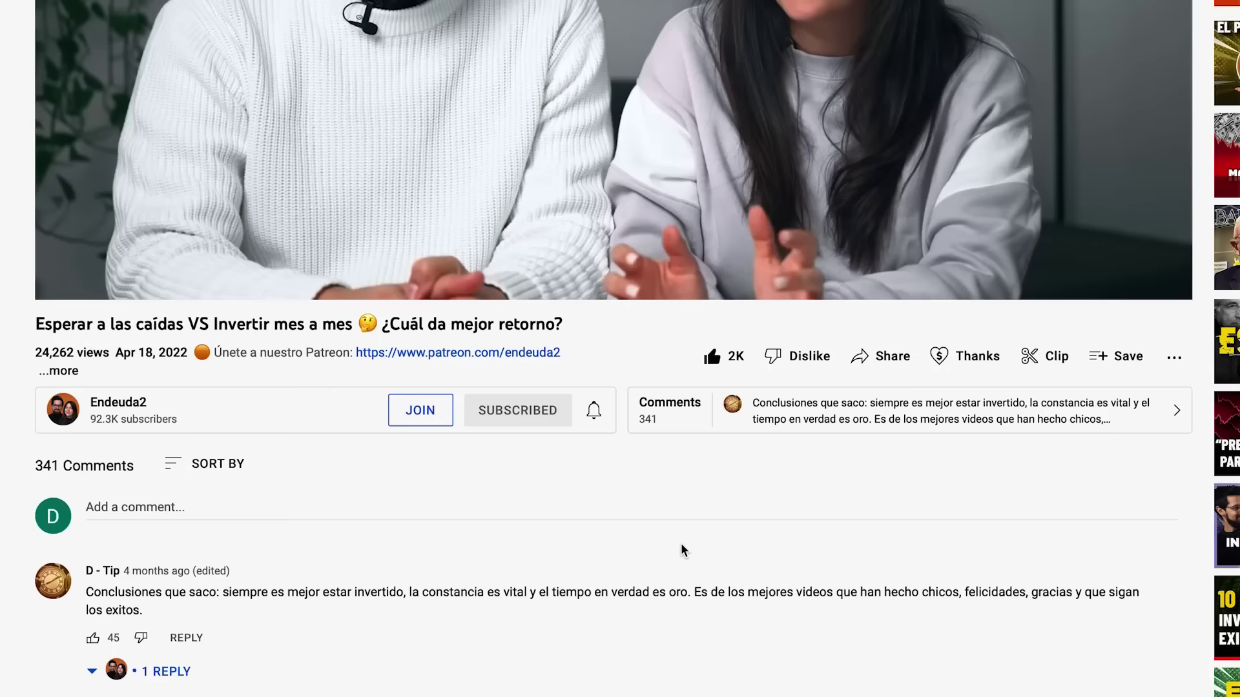
Step: Open the Endeuda2 channel's join option on the video page
click(423, 413)
click(595, 460)
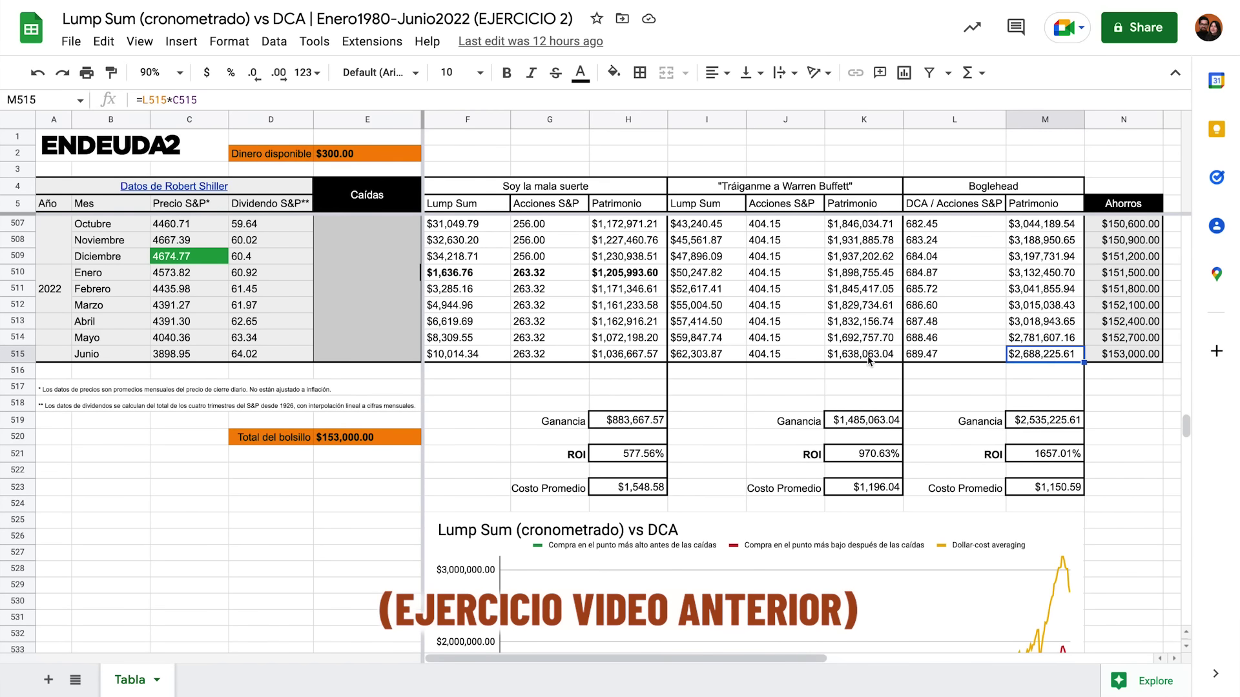
Step: Select the June 2022 Patrimonio cells of all three strategies together and view the comparison chart below
ctrl+click(868, 359)
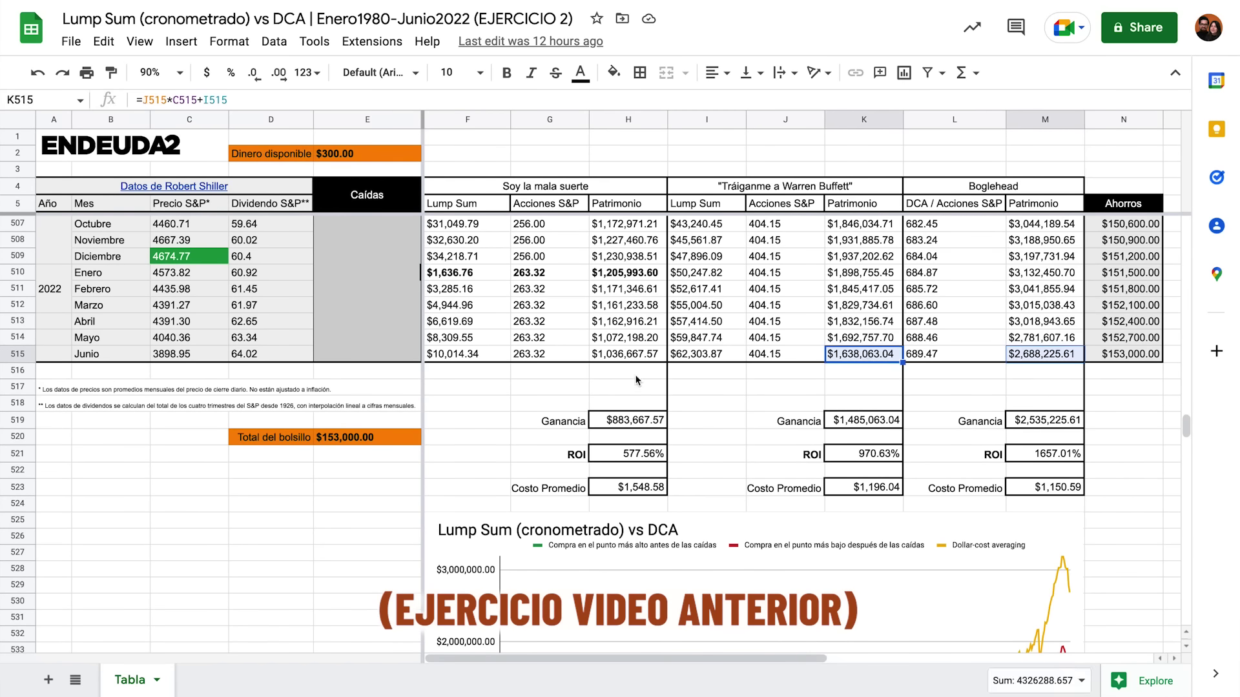
ctrl+click(630, 358)
scroll(566, 356, down, 3)
scroll(566, 356, down, 2)
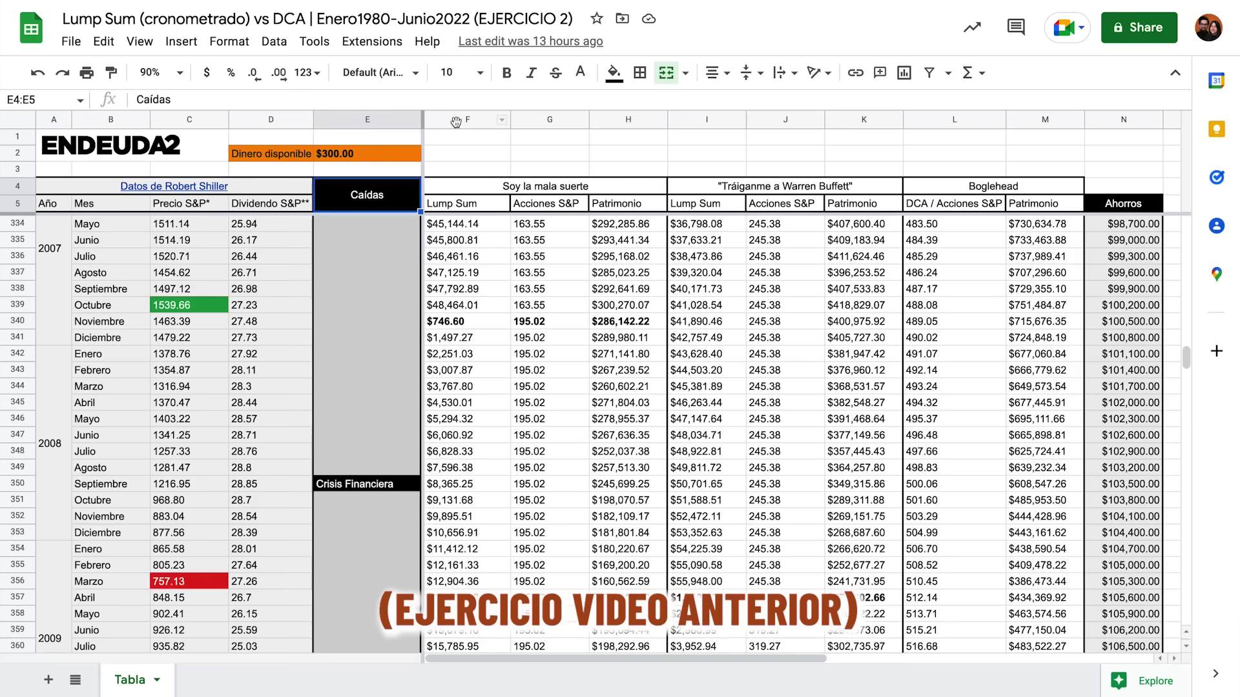
Step: Highlight the "Soy la mala suerte" columns with the October 2007 row and the "Tráiganme a Warren Buffett" columns with the March 2009 row
drag(467, 120, 628, 119)
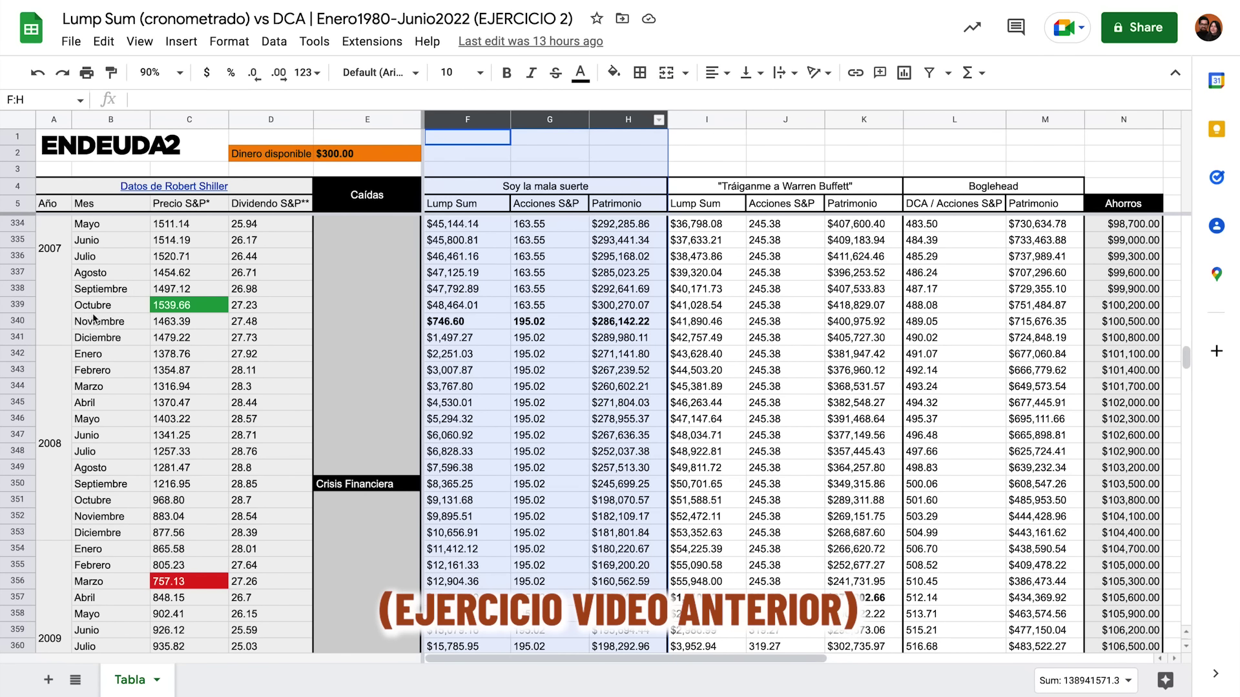
ctrl+click(19, 305)
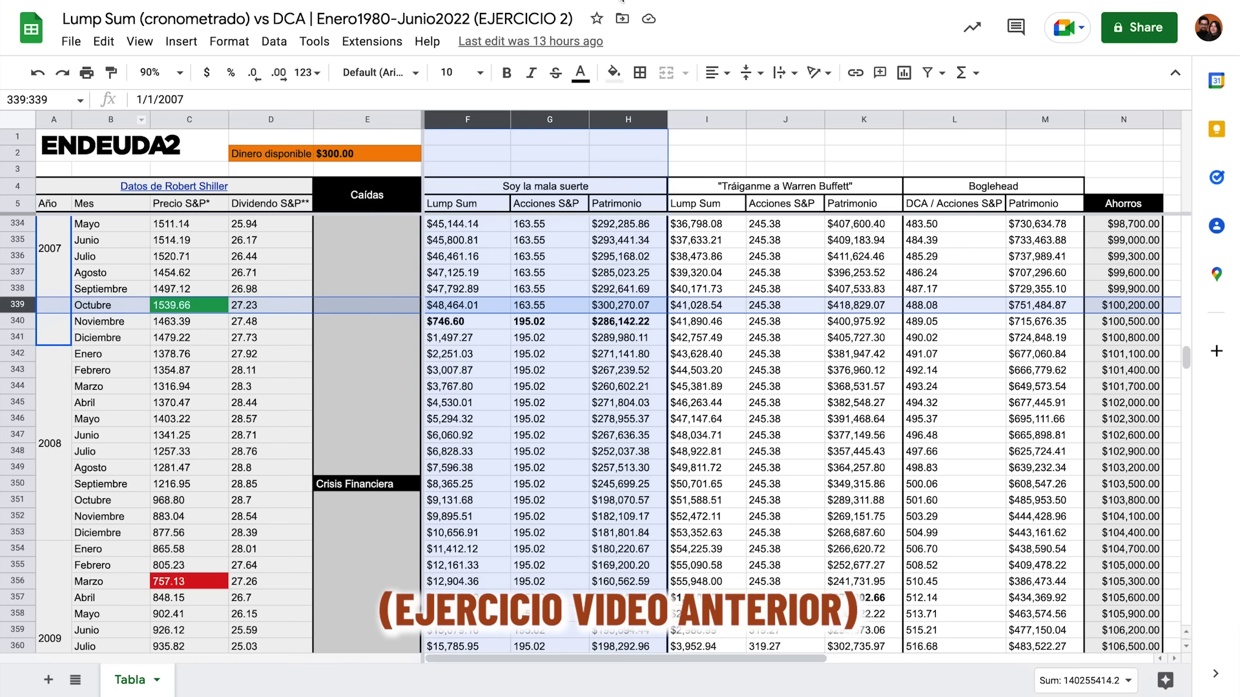
drag(701, 119, 839, 123)
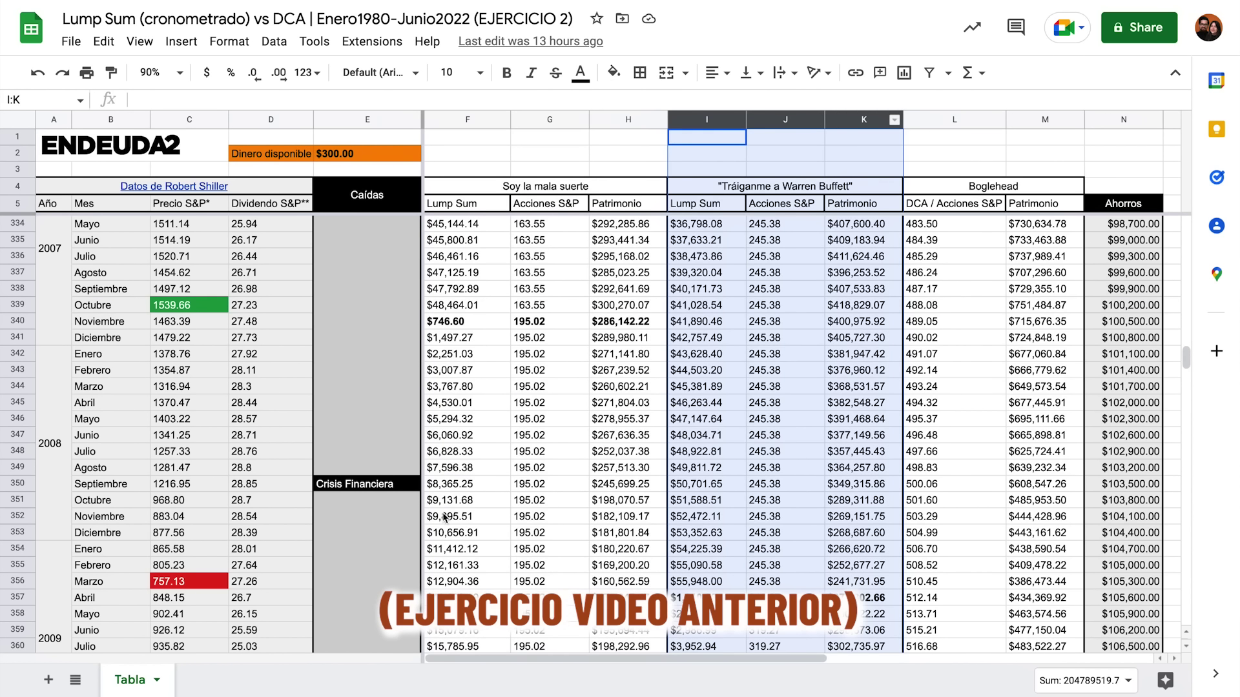
ctrl+click(20, 581)
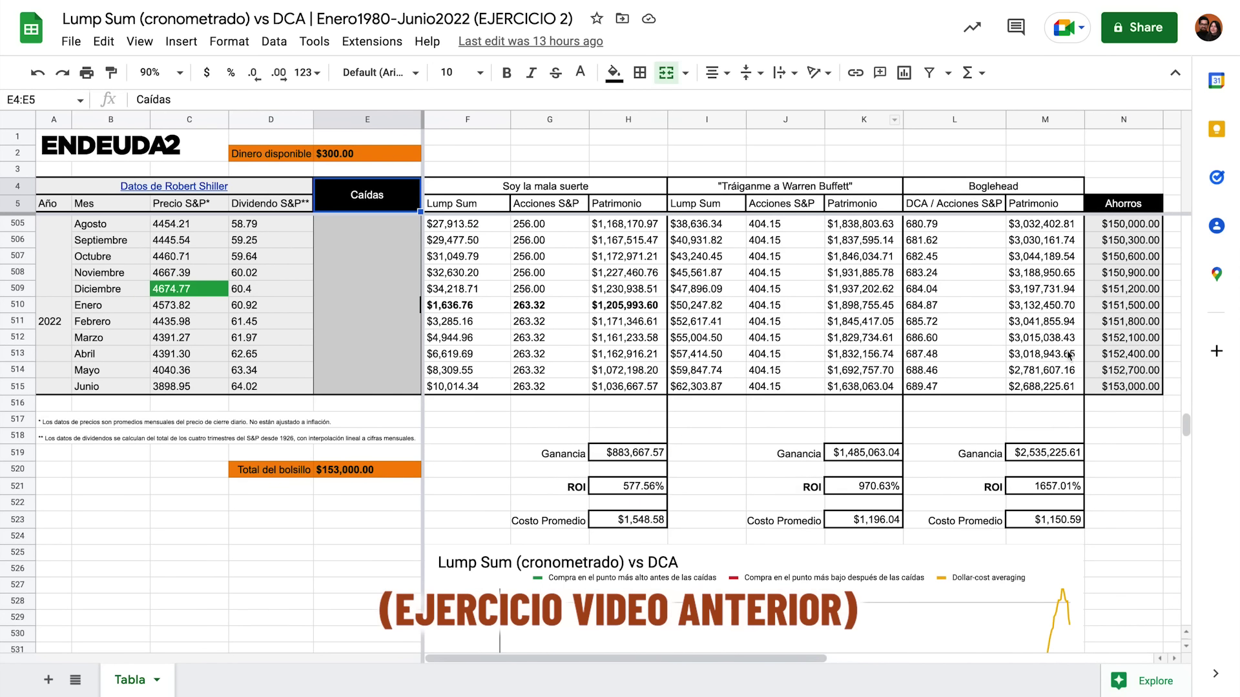
Step: Select the Ganancia cells of all three strategies together, and highlight columns F through K of the two Lump Sum strategies
click(1040, 459)
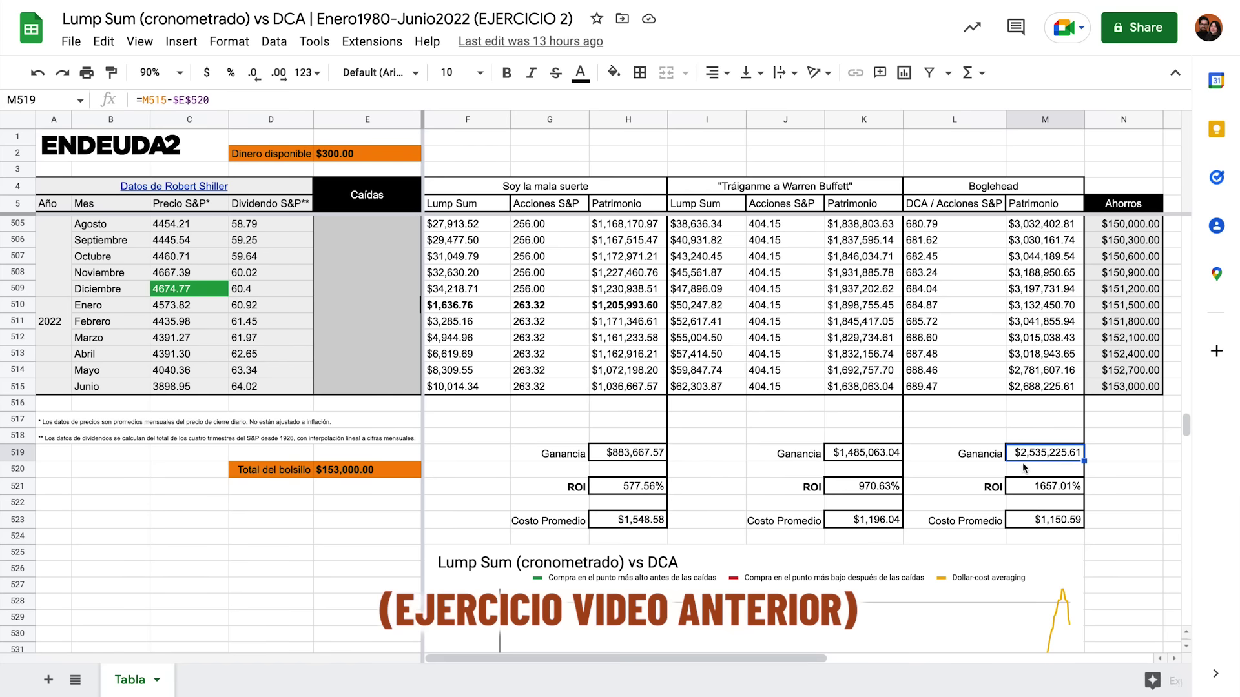
ctrl+click(886, 457)
ctrl+click(652, 458)
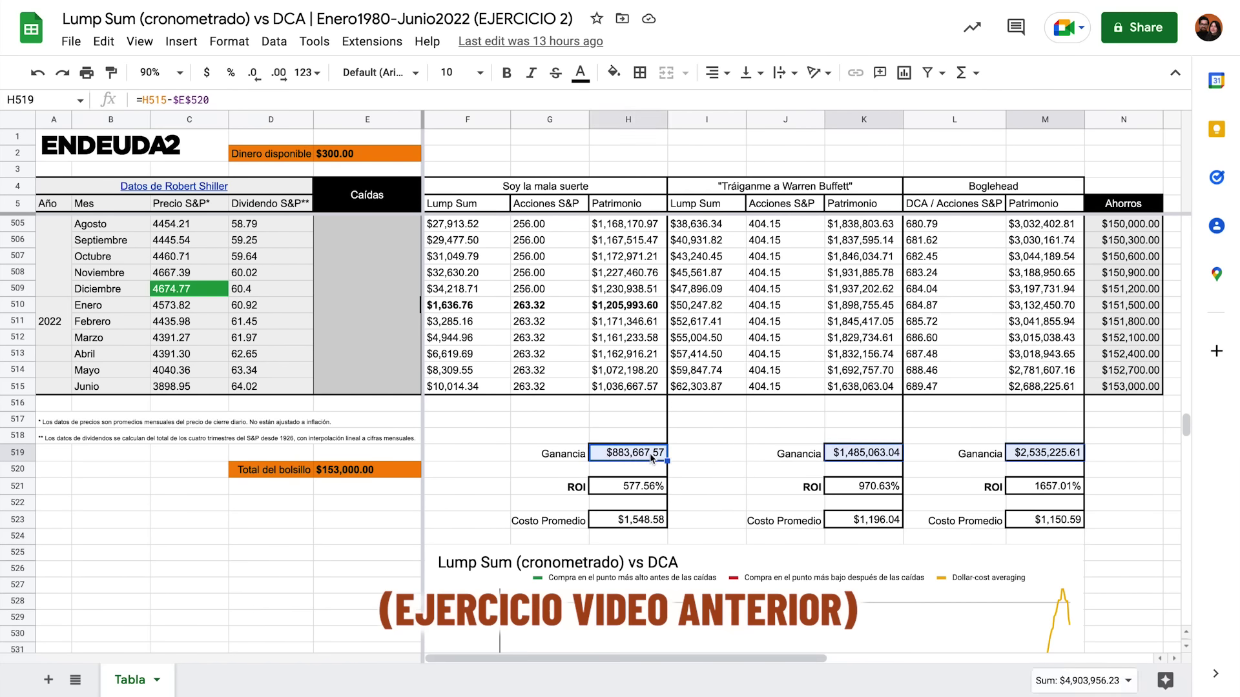
drag(472, 120, 867, 129)
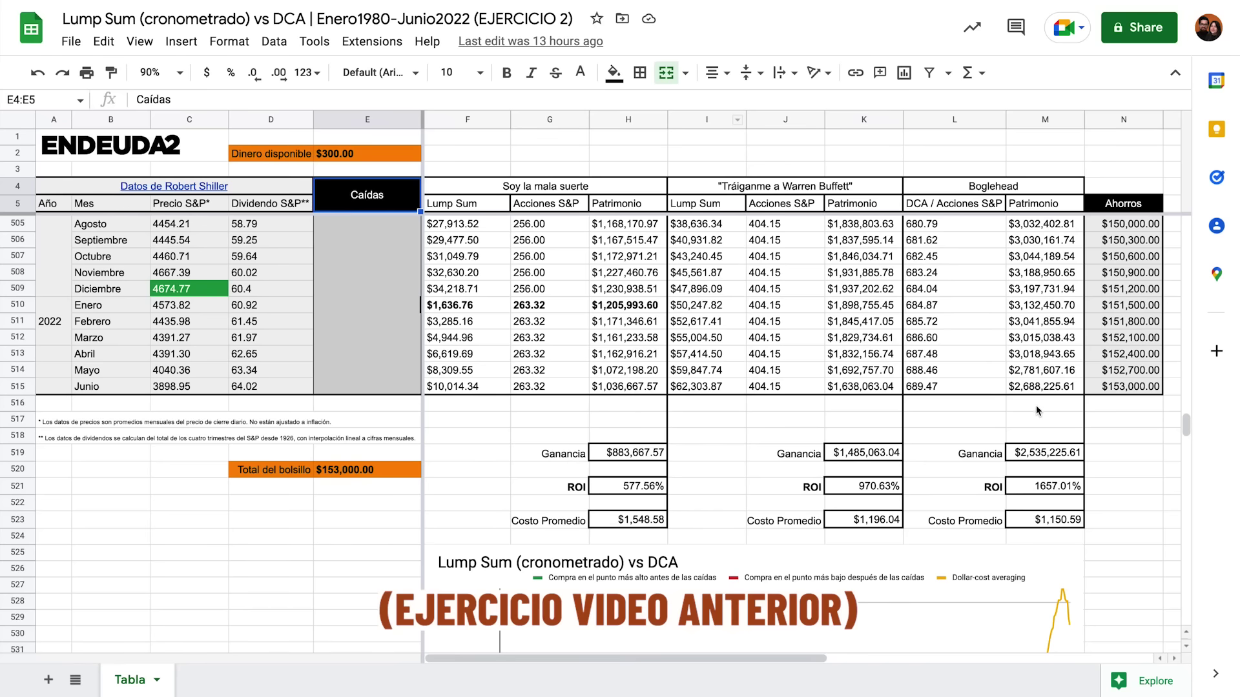
Step: Inspect the June 2022 Boglehead shares and Patrimonio cells, L515 and M515, and follow column L down through the months
click(1048, 388)
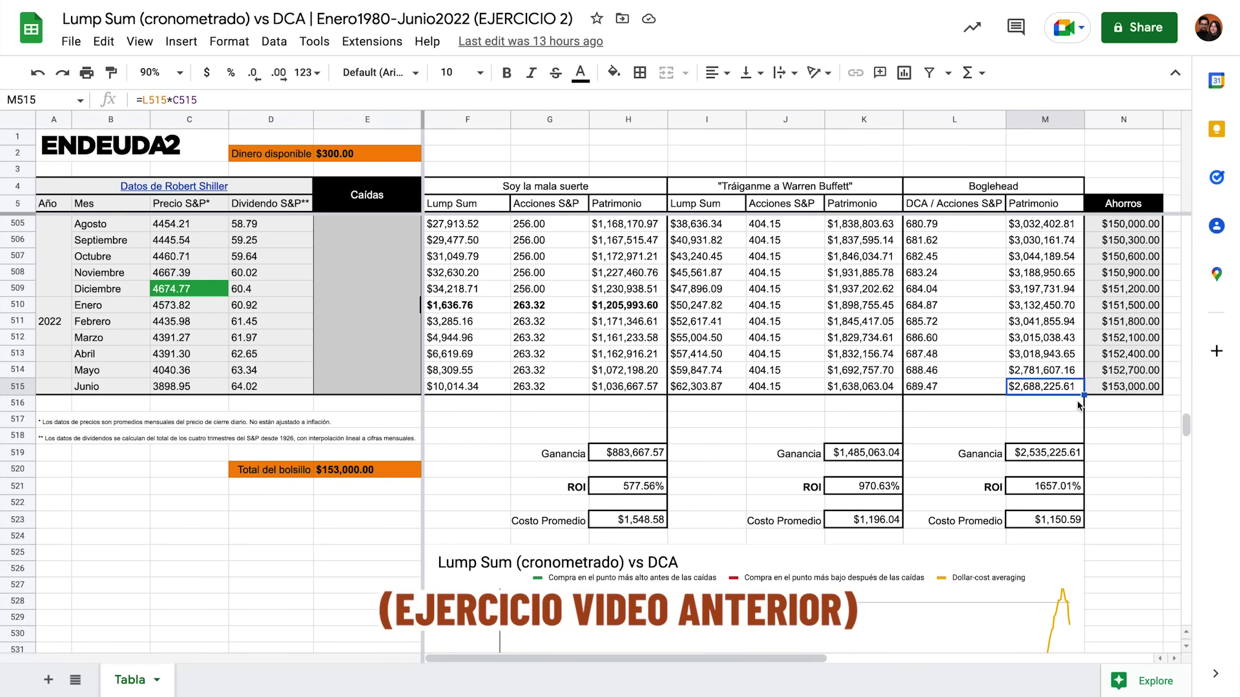
double_click(965, 390)
drag(972, 386, 1037, 387)
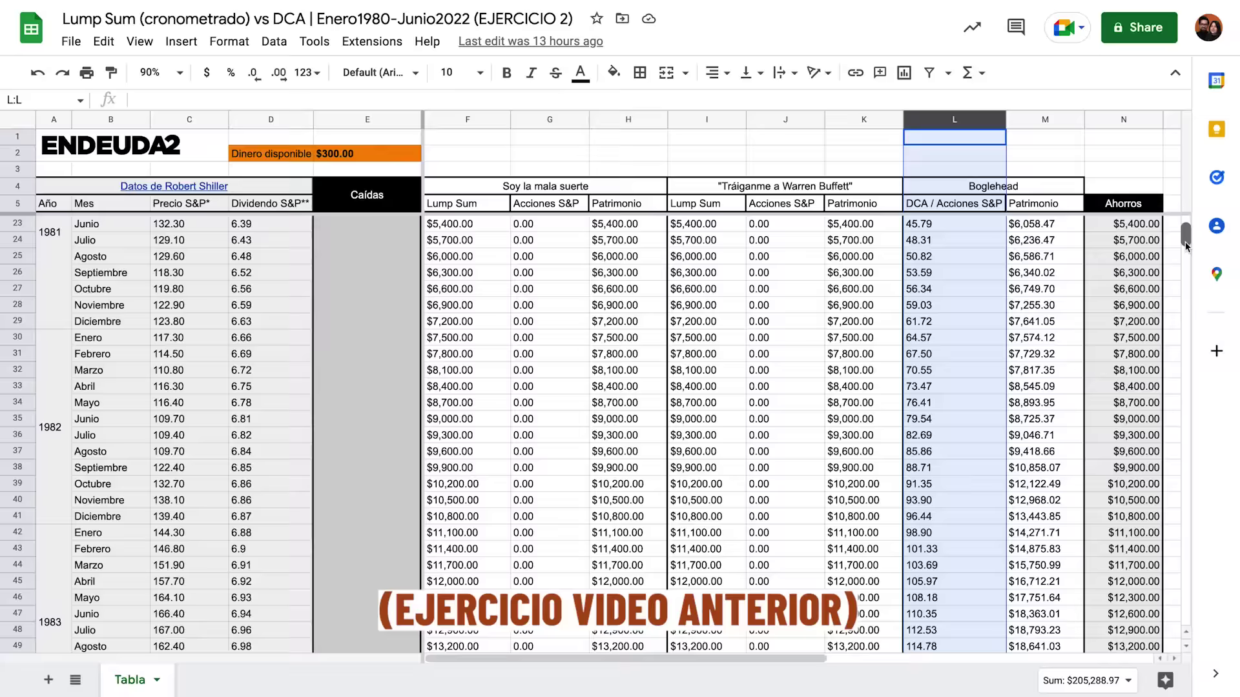
drag(1184, 241, 1167, 431)
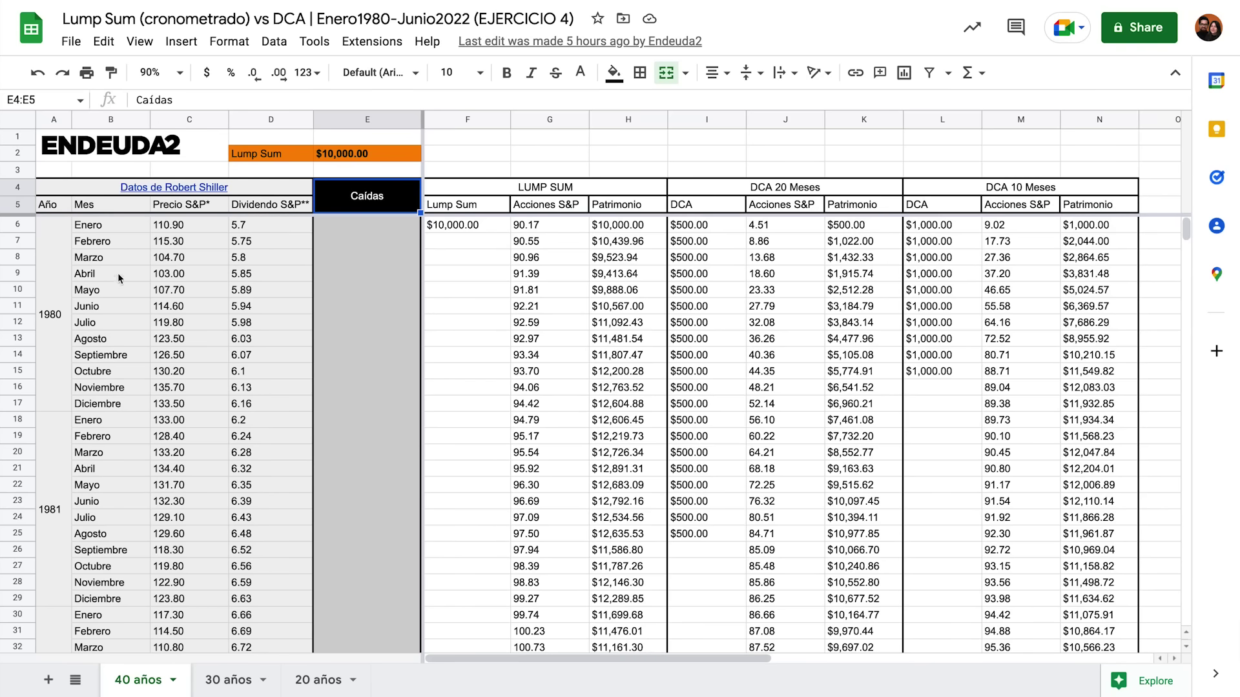
Step: Open the "Datos de Robert Shiller" source link from the EJERCICIO 4 table header
click(188, 189)
click(185, 220)
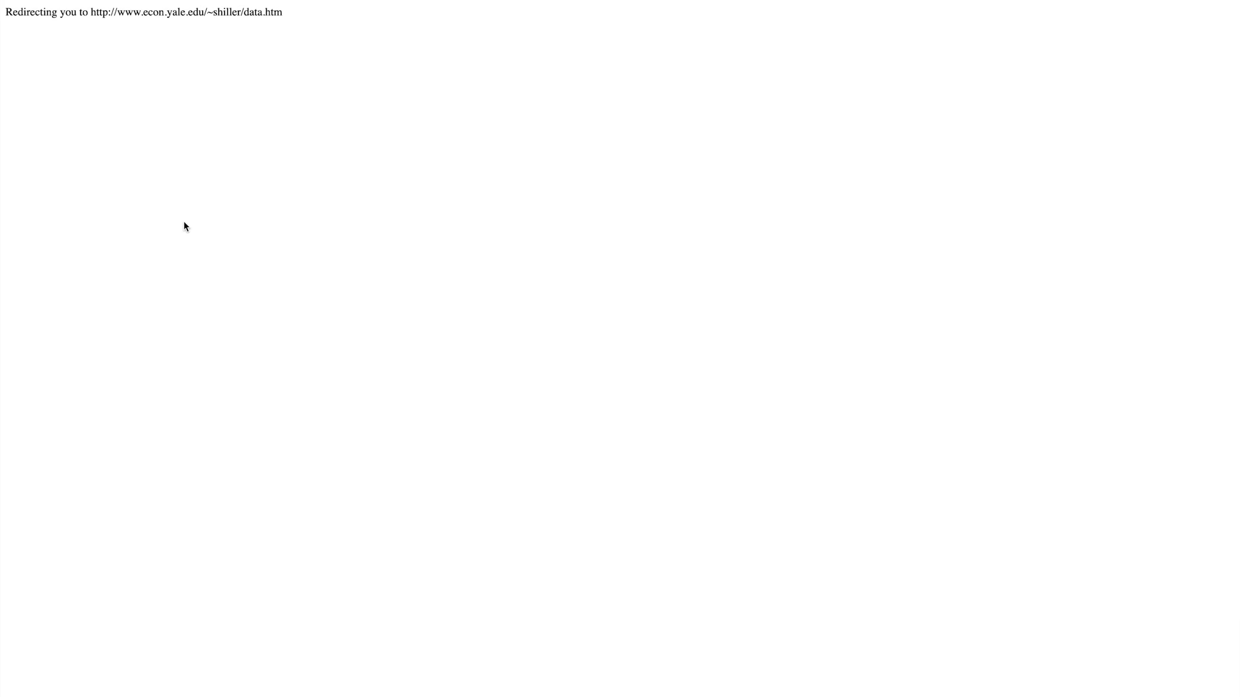
click(349, 121)
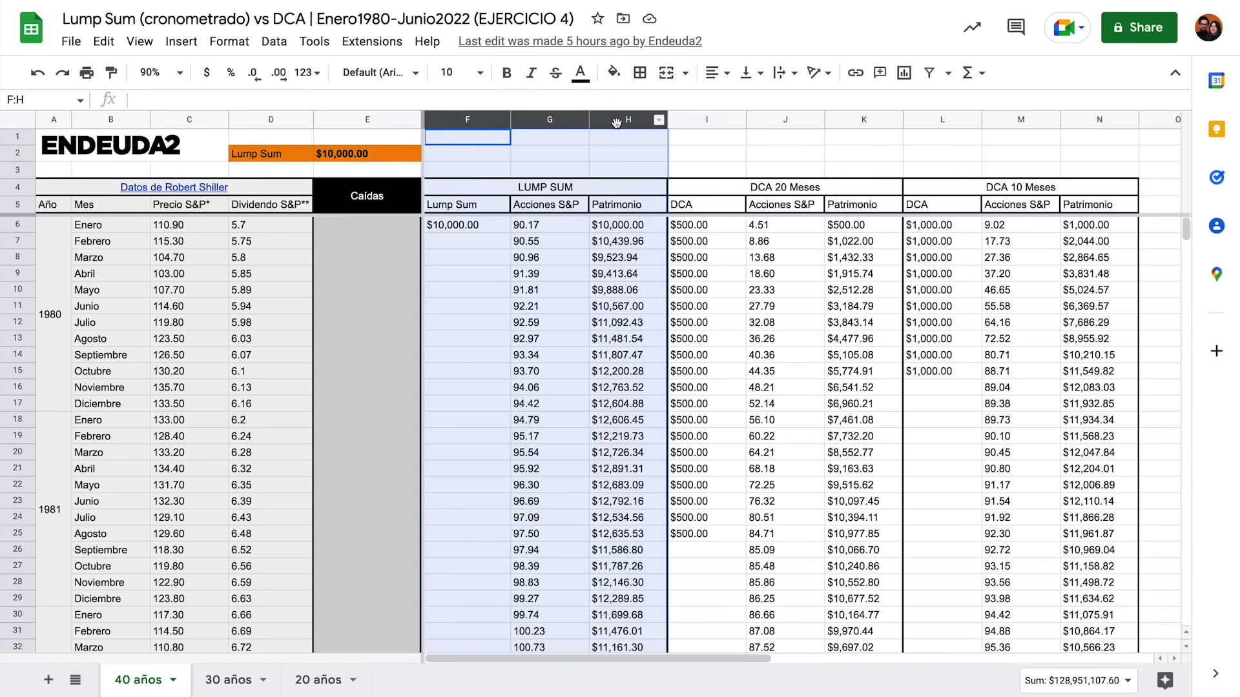
Step: Highlight the DCA 20 Meses columns and the DCA 10 Meses columns, and return the selection to the Caídas header
drag(706, 120, 864, 122)
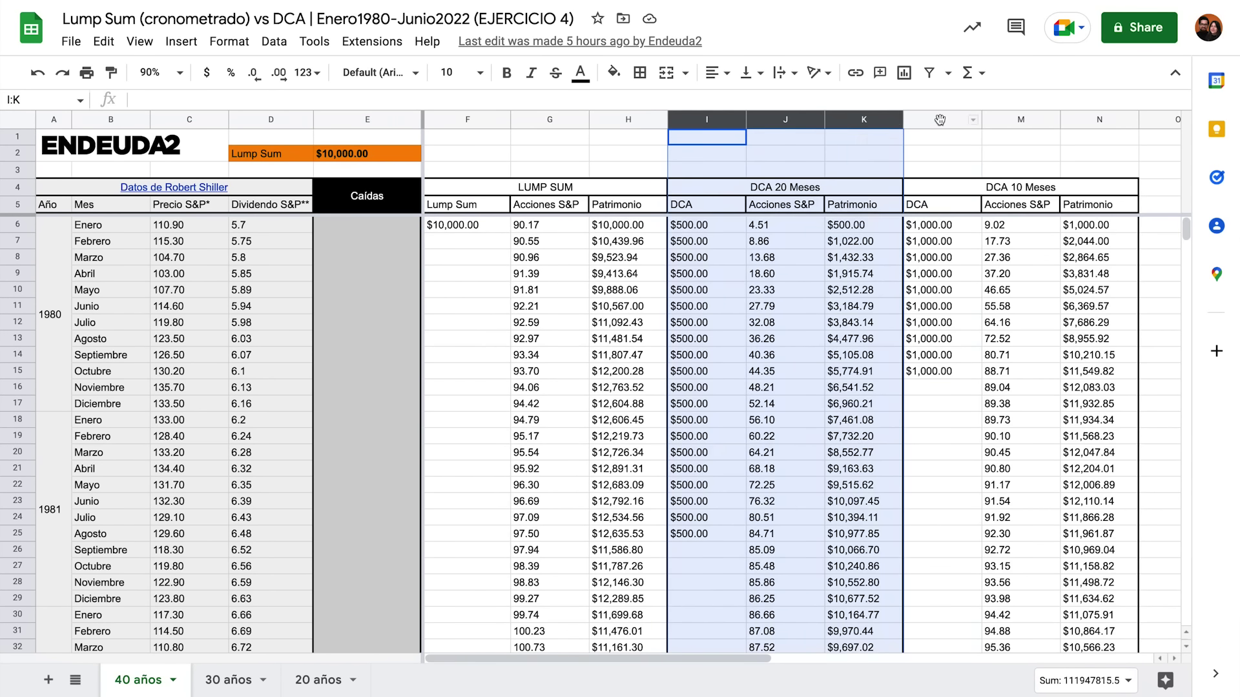
drag(941, 121, 1066, 121)
click(367, 195)
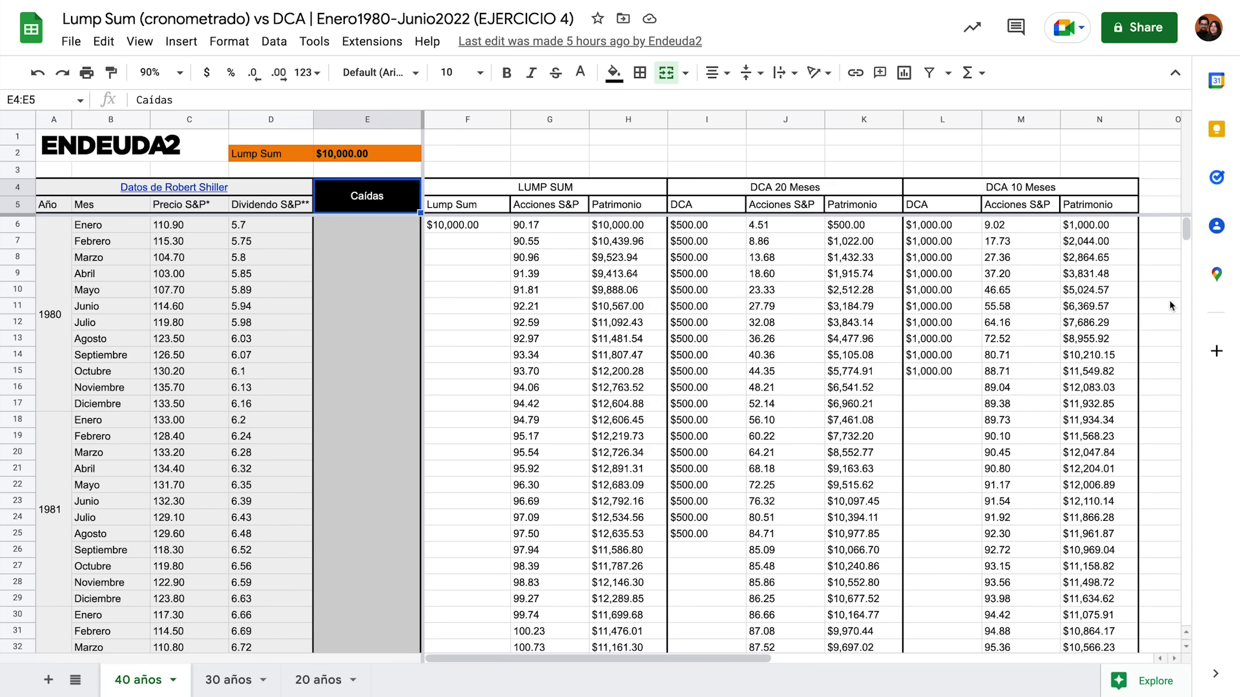
Step: Inspect the January 1980 row, including its Lump Sum amount in F6, S&P price in C6 and dividend in D6
click(469, 231)
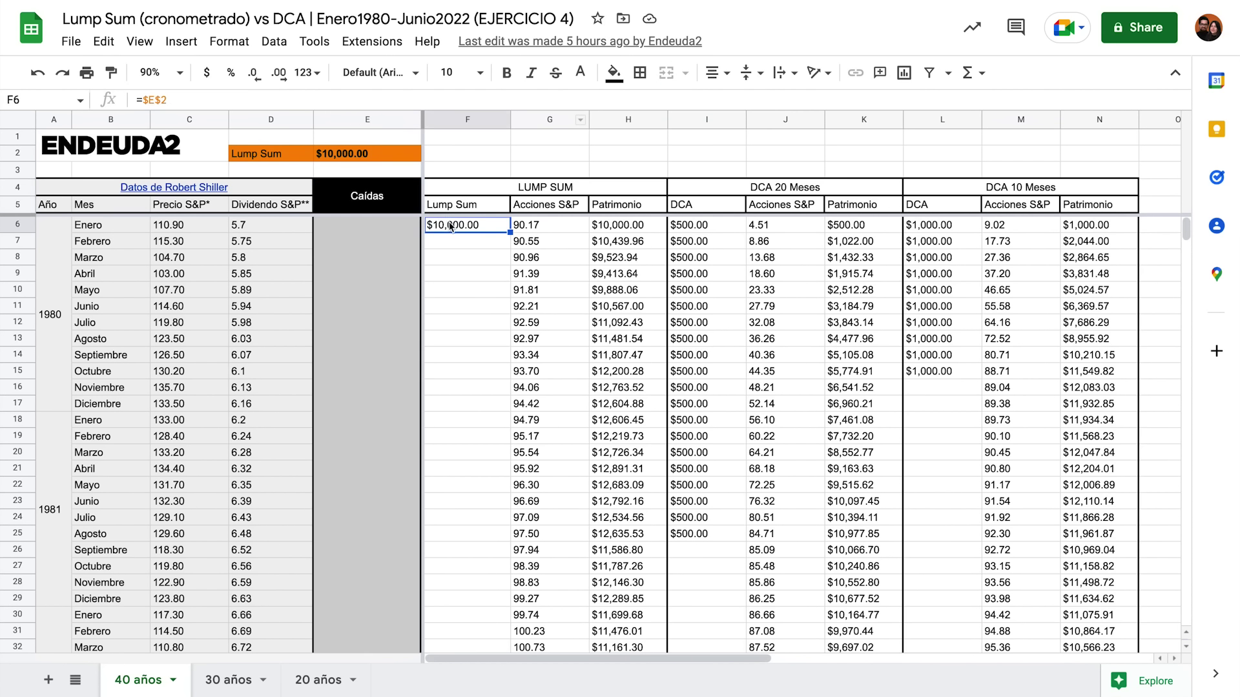
click(13, 224)
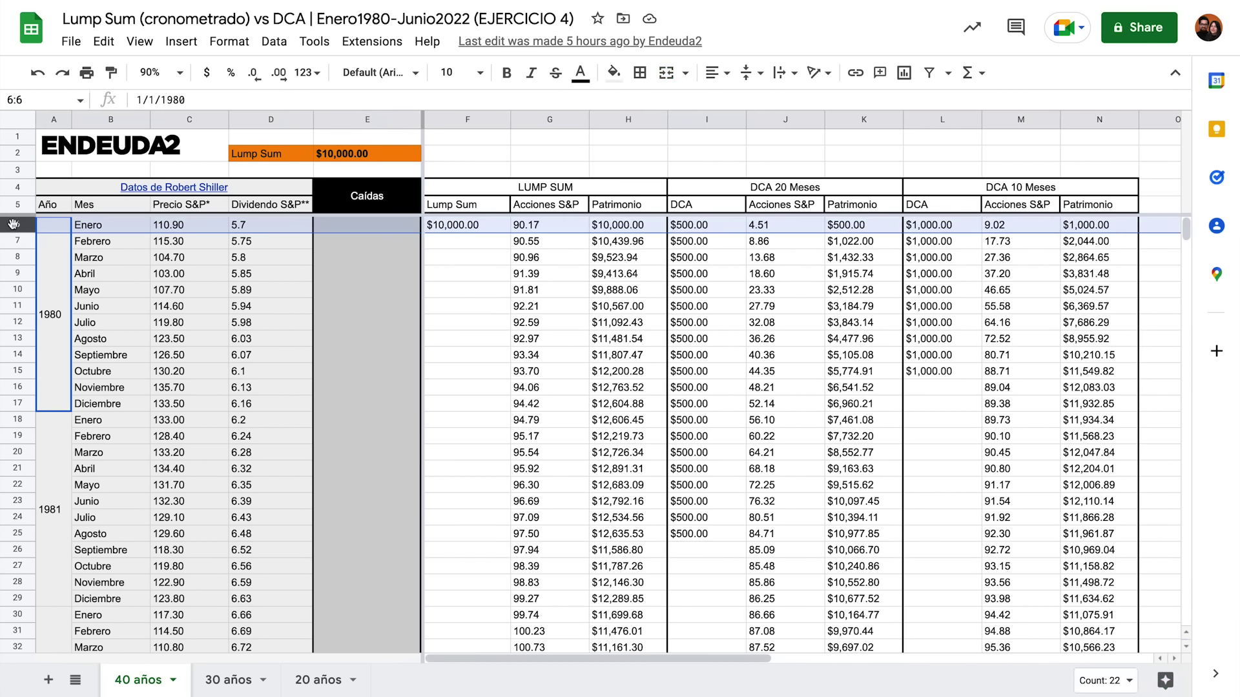
click(194, 230)
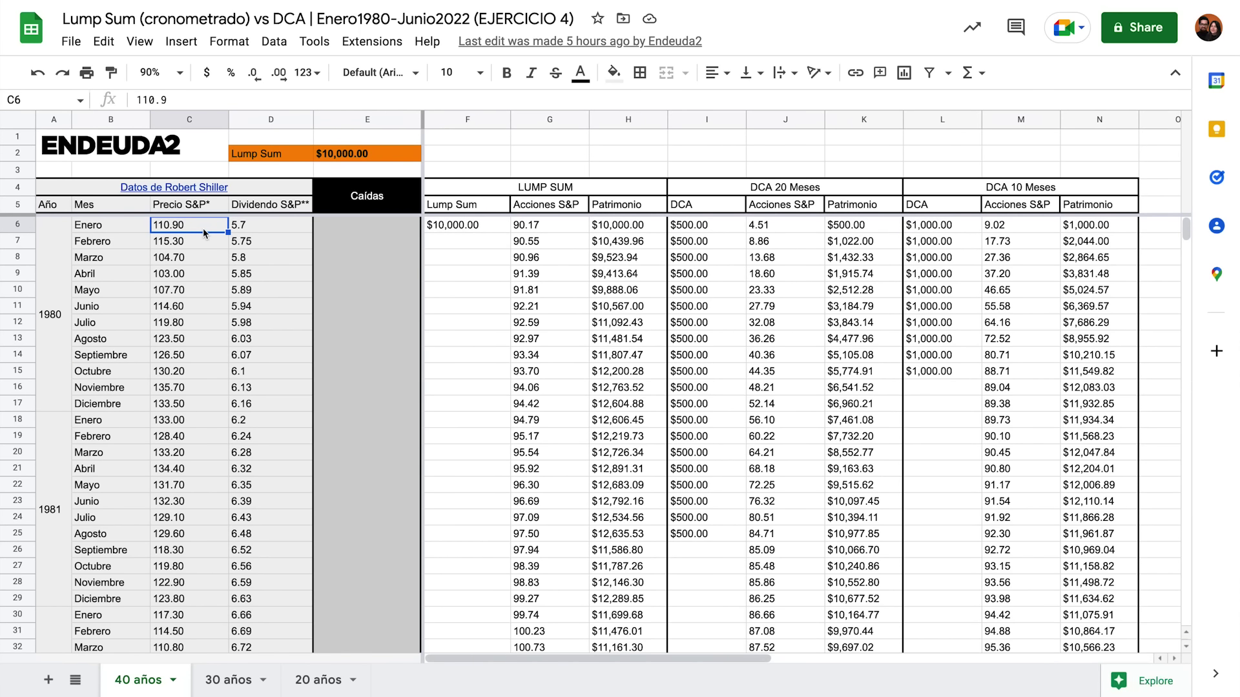
click(292, 230)
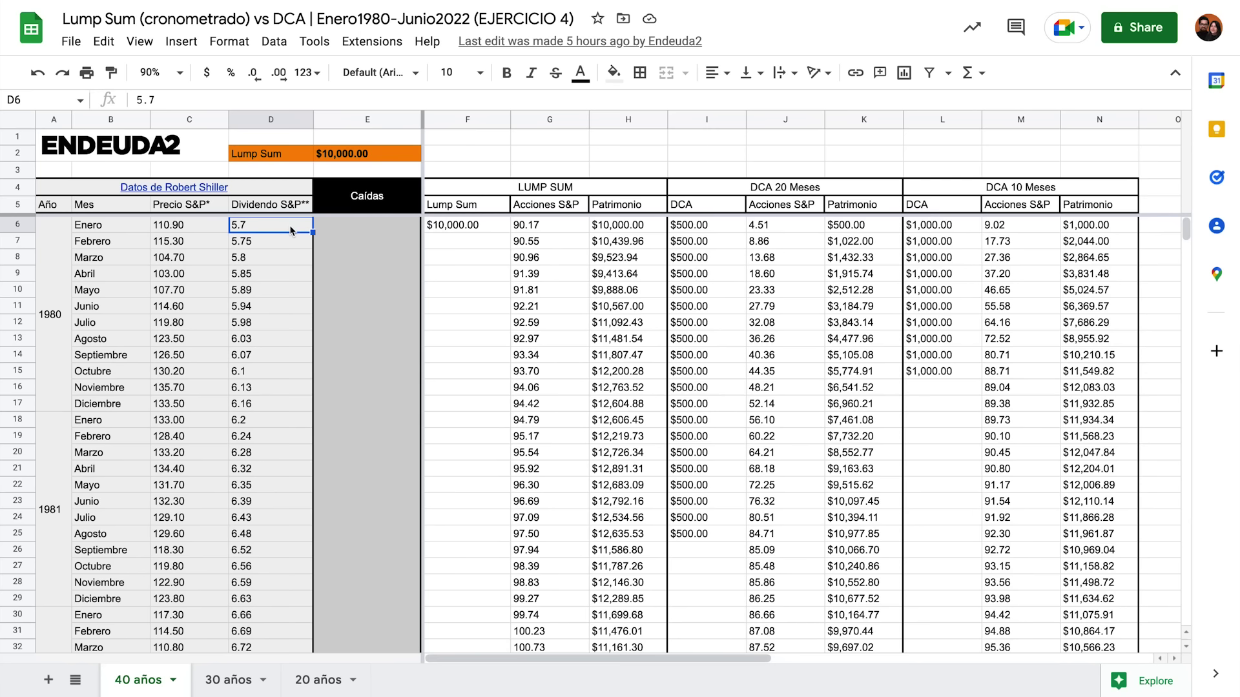
Step: Examine the formula for the shares initially bought with the Lump Sum in G6, leaving it unedited
double_click(541, 230)
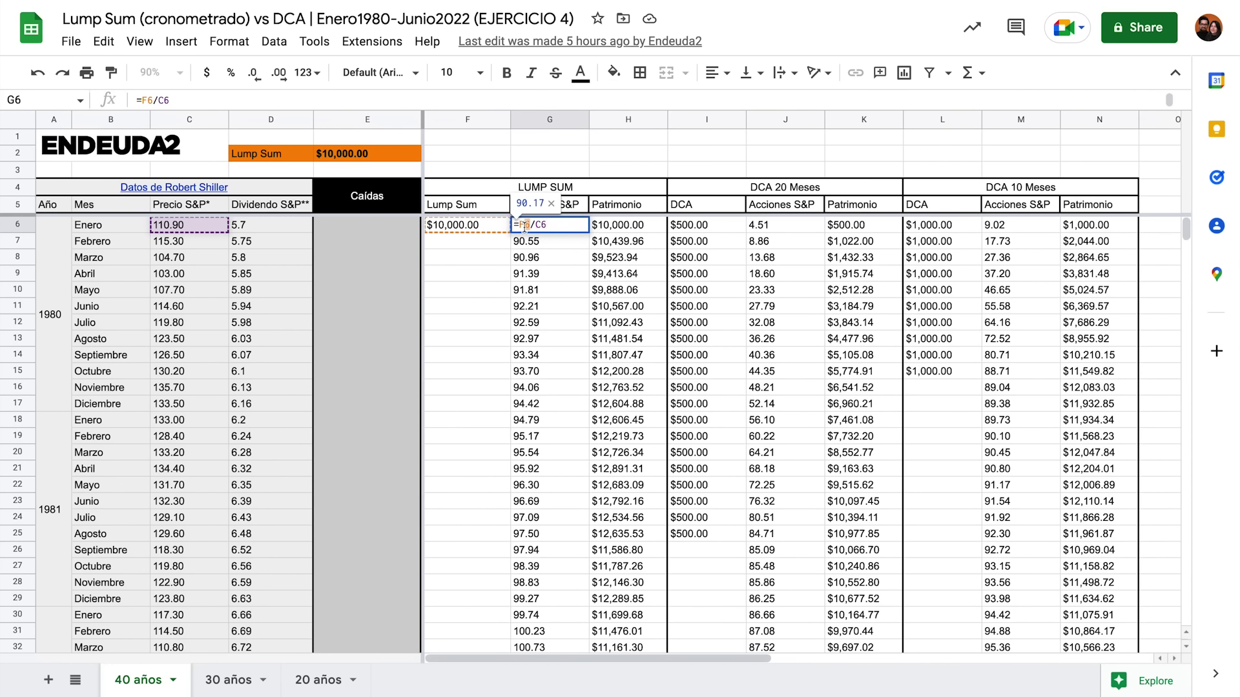
click(525, 225)
key(Escape)
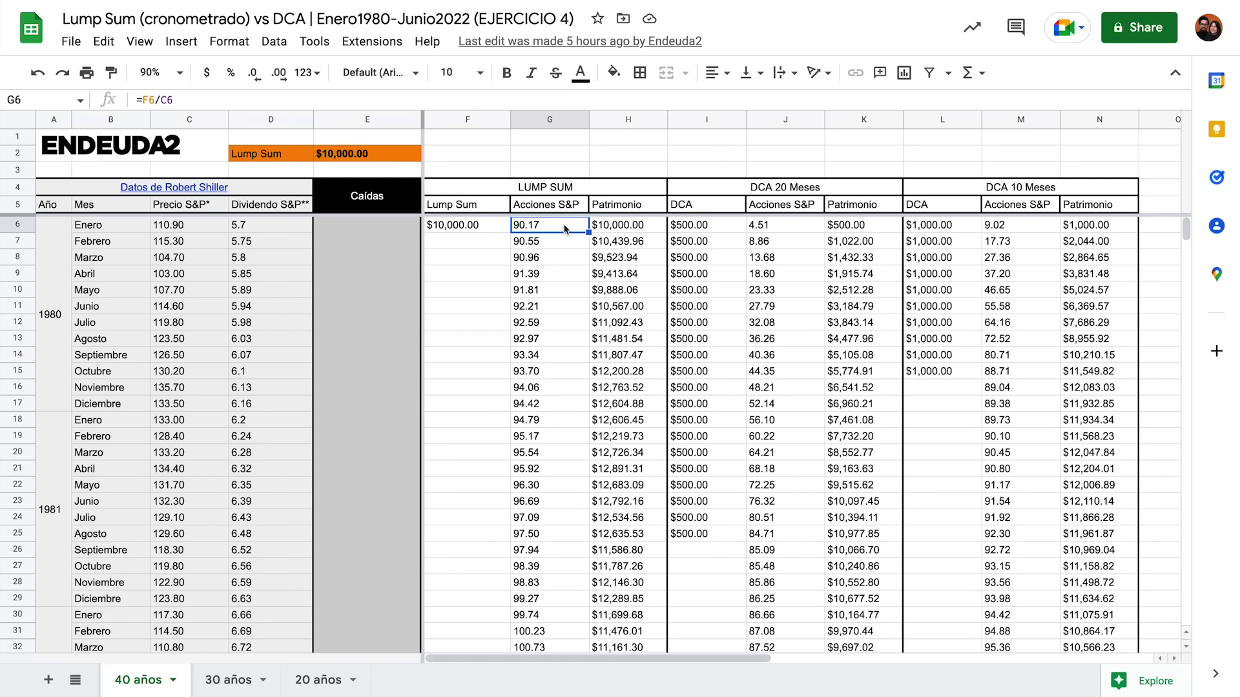
Step: Examine each part of the dividend reinvestment formula in G7, and highlight the Lump Sum share counts of the following months
double_click(561, 246)
drag(525, 241, 550, 242)
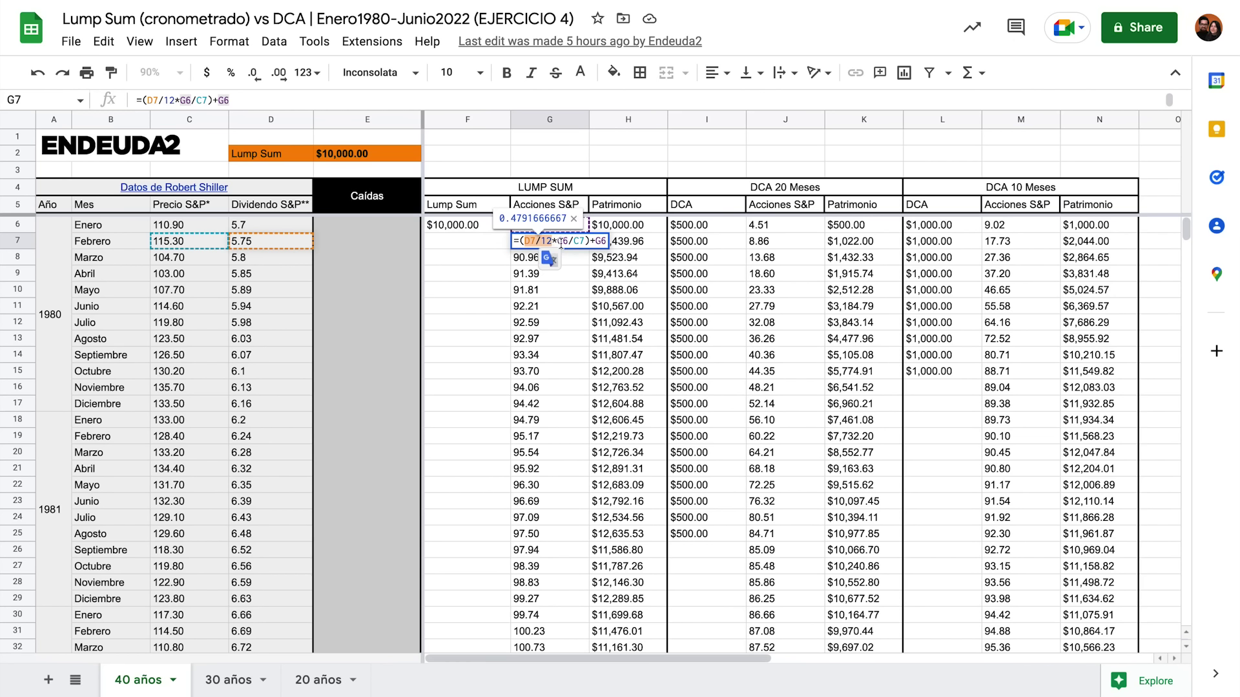
drag(568, 241, 525, 241)
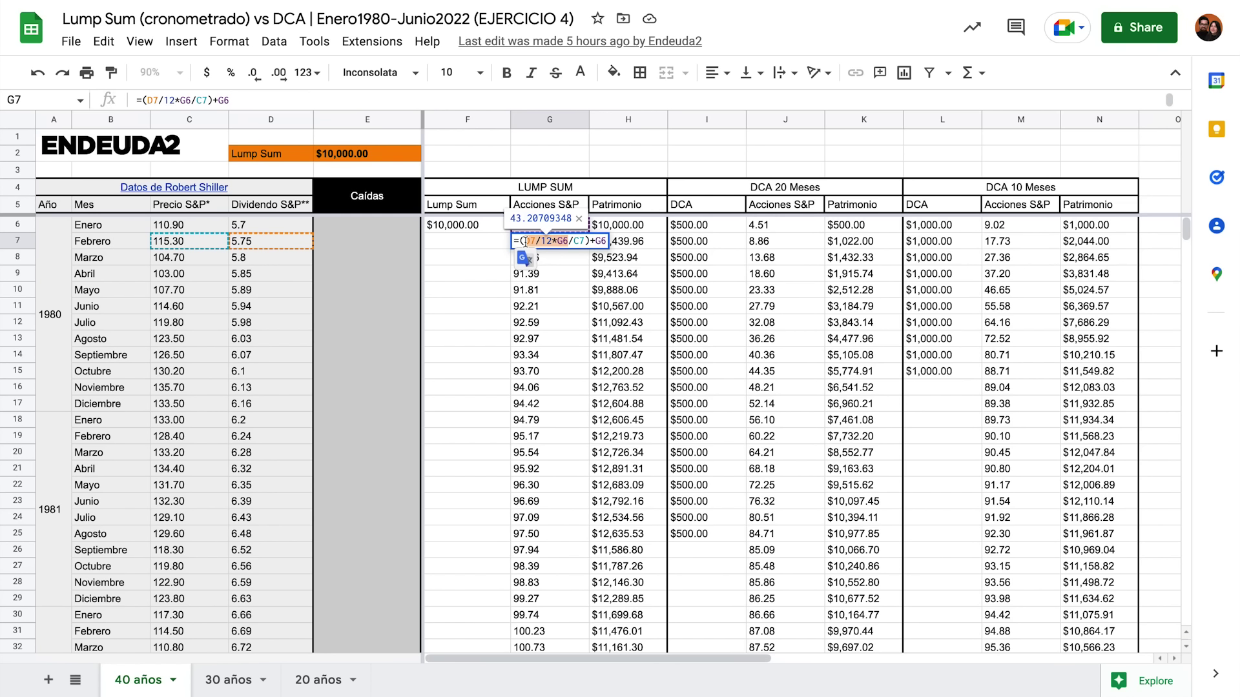
drag(586, 242, 522, 242)
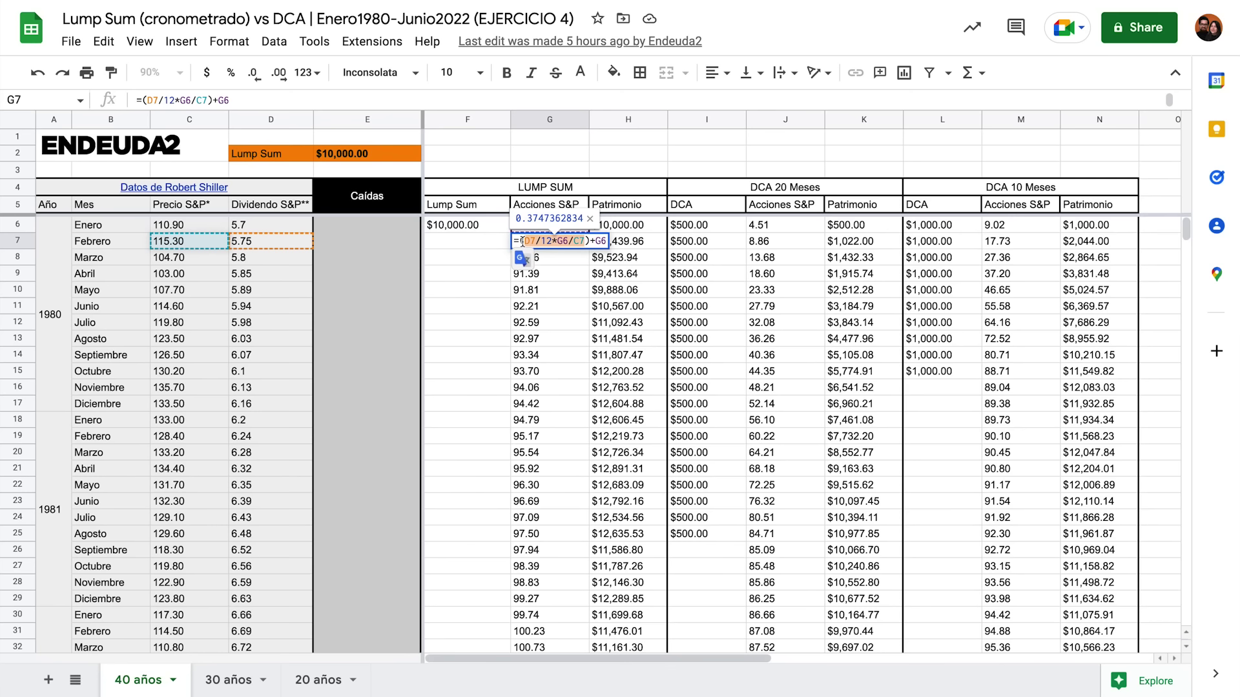
key(Escape)
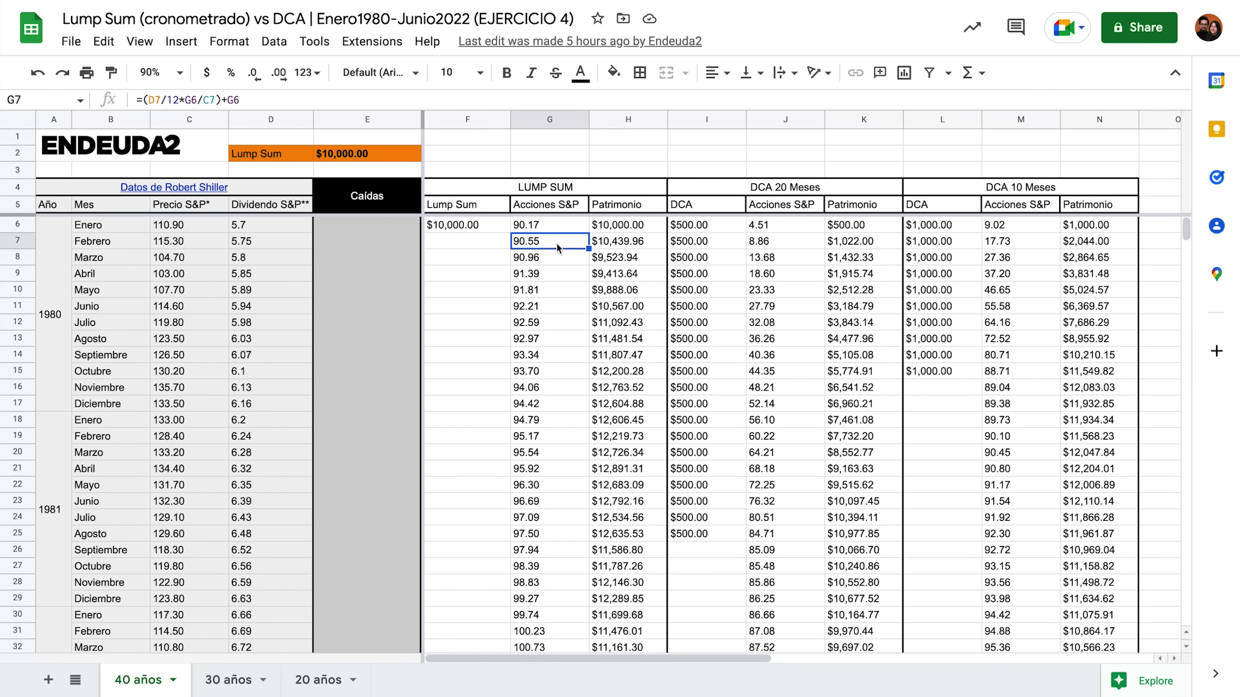
drag(557, 257, 568, 662)
click(418, 201)
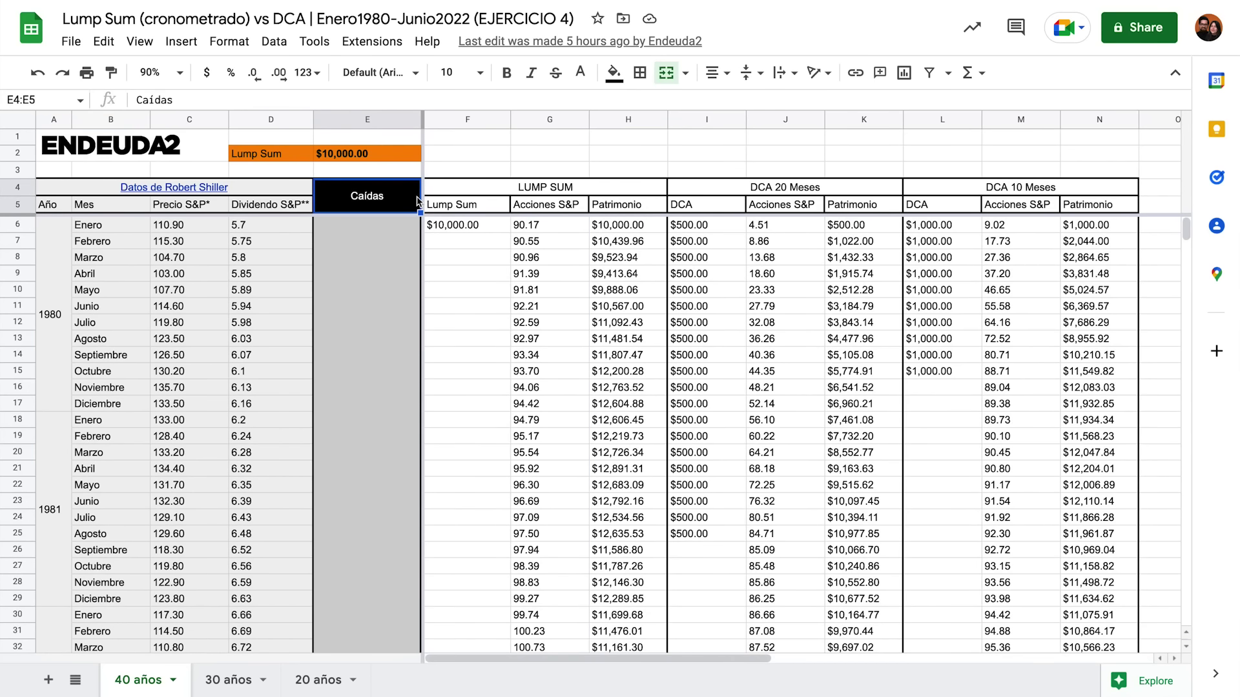
Step: Examine the DCA 20 Meses contribution formula in I6 and highlight rows 6 through 25 covering the 20 contribution months
double_click(716, 226)
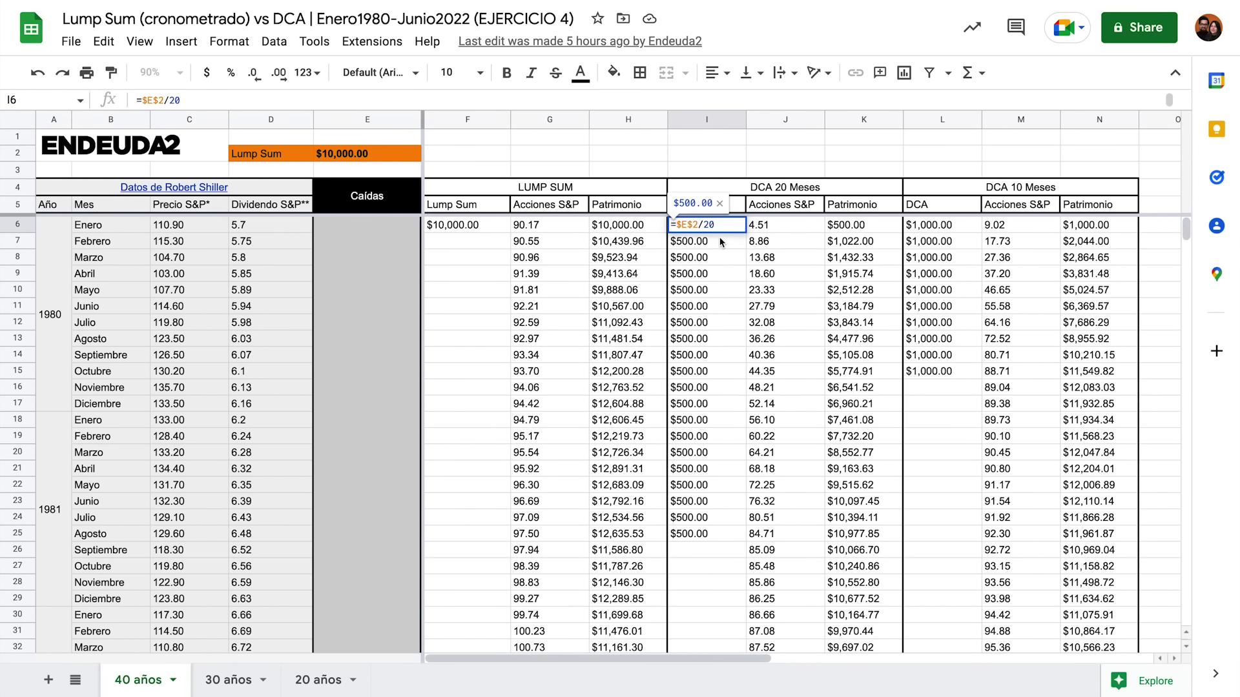
drag(25, 224, 45, 537)
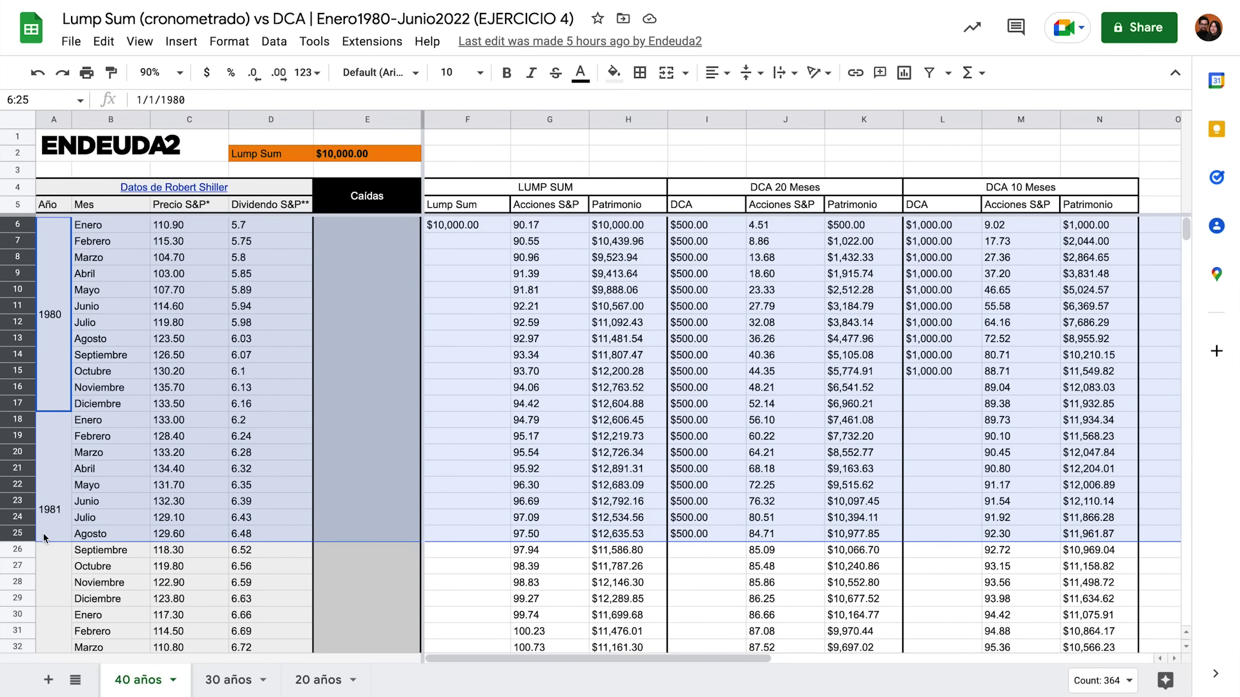
Step: Examine the DCA 20 Meses share formulas in J25 and J26, highlighting the contribution and dividend reinvestment terms without editing them
double_click(807, 533)
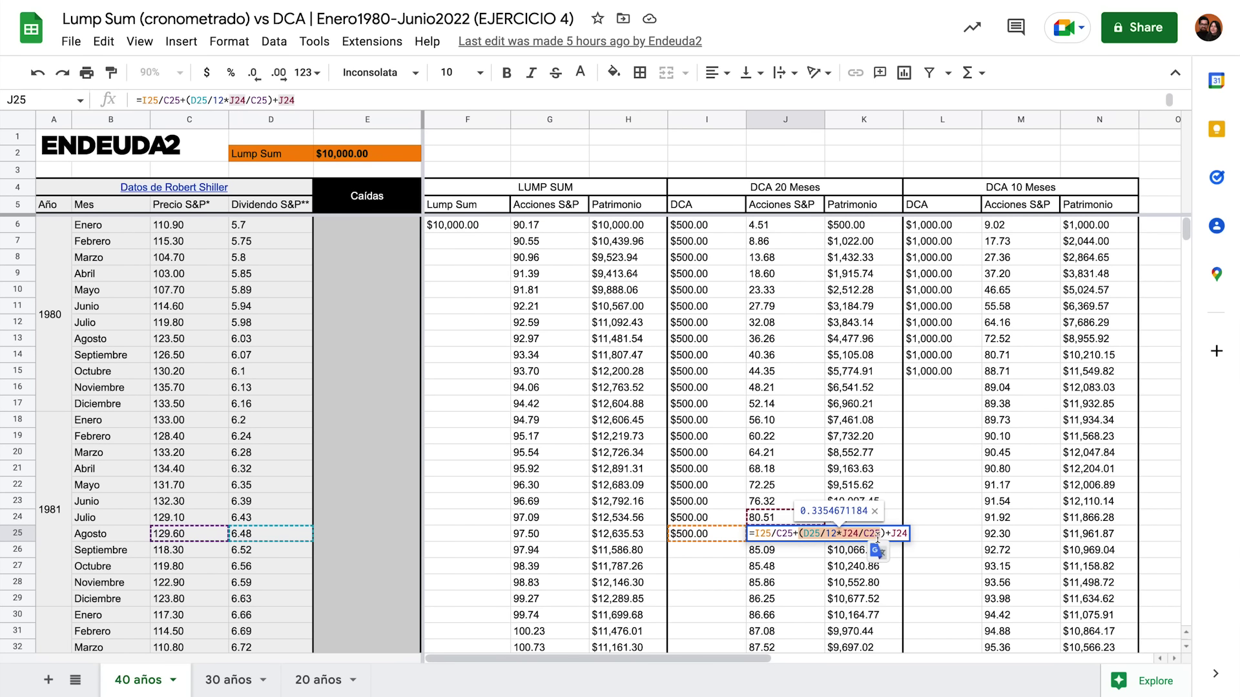
key(Escape)
double_click(780, 552)
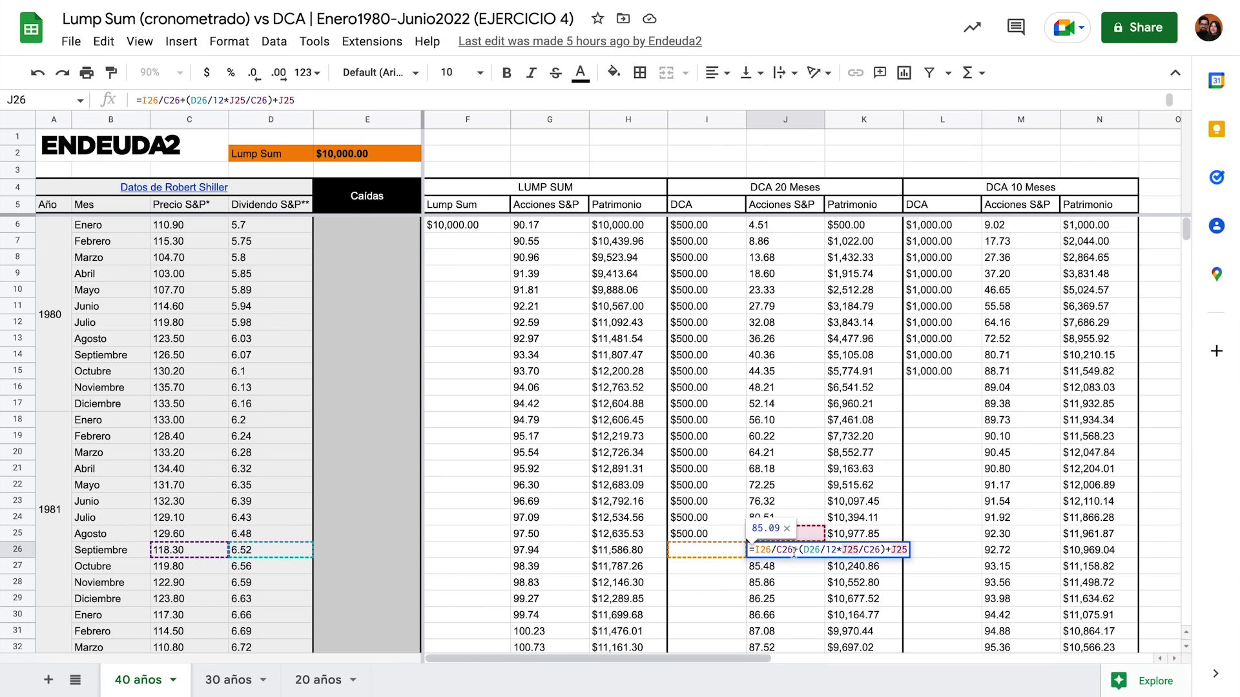
drag(793, 550, 752, 553)
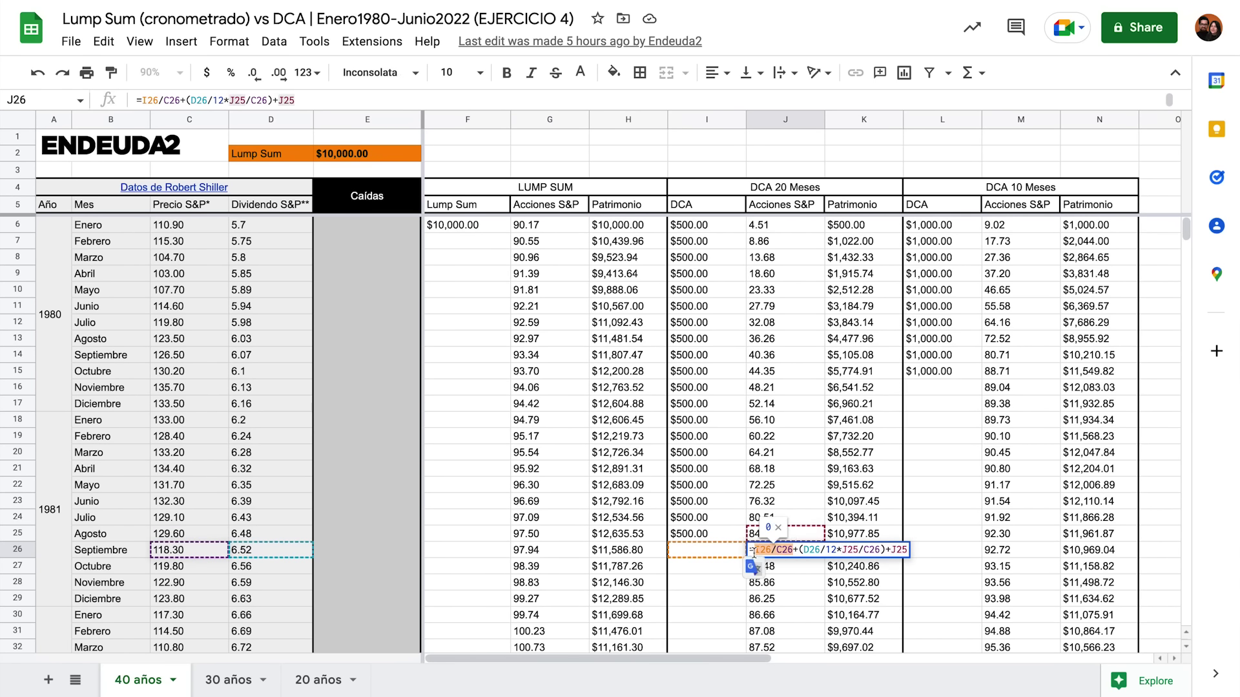
drag(803, 550, 880, 551)
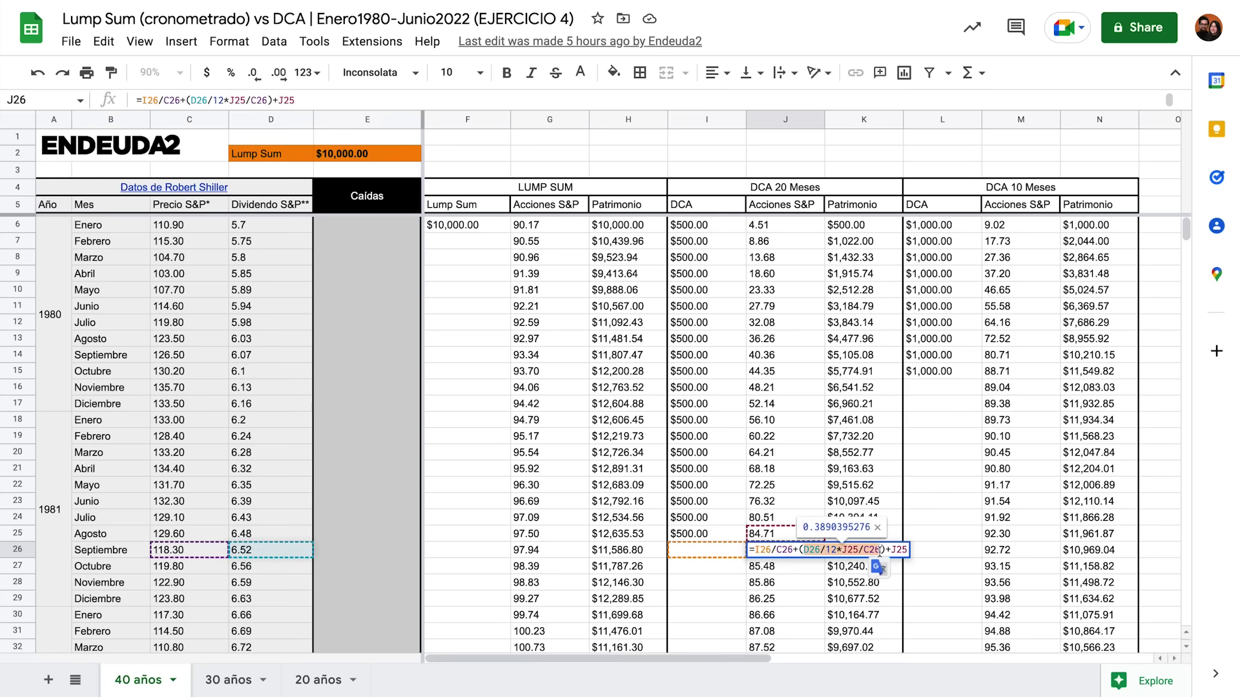
key(Escape)
Step: Highlight the DCA 20 Meses share counts from J26 down through the months after the contributions end
key(shift+Down)
key(shift+Down)
key(shift+Down)
key(shift+Down)
key(shift+Down)
key(shift+Down)
key(shift+Down)
key(shift+Down)
key(shift+Down)
key(shift+Down)
key(shift+Down)
key(shift+Down)
key(shift+Down)
key(shift+Down)
key(shift+Down)
key(shift+Down)
key(shift+Down)
key(shift+Down)
key(shift+Down)
key(shift+Down)
scroll(646, 433, down, 12)
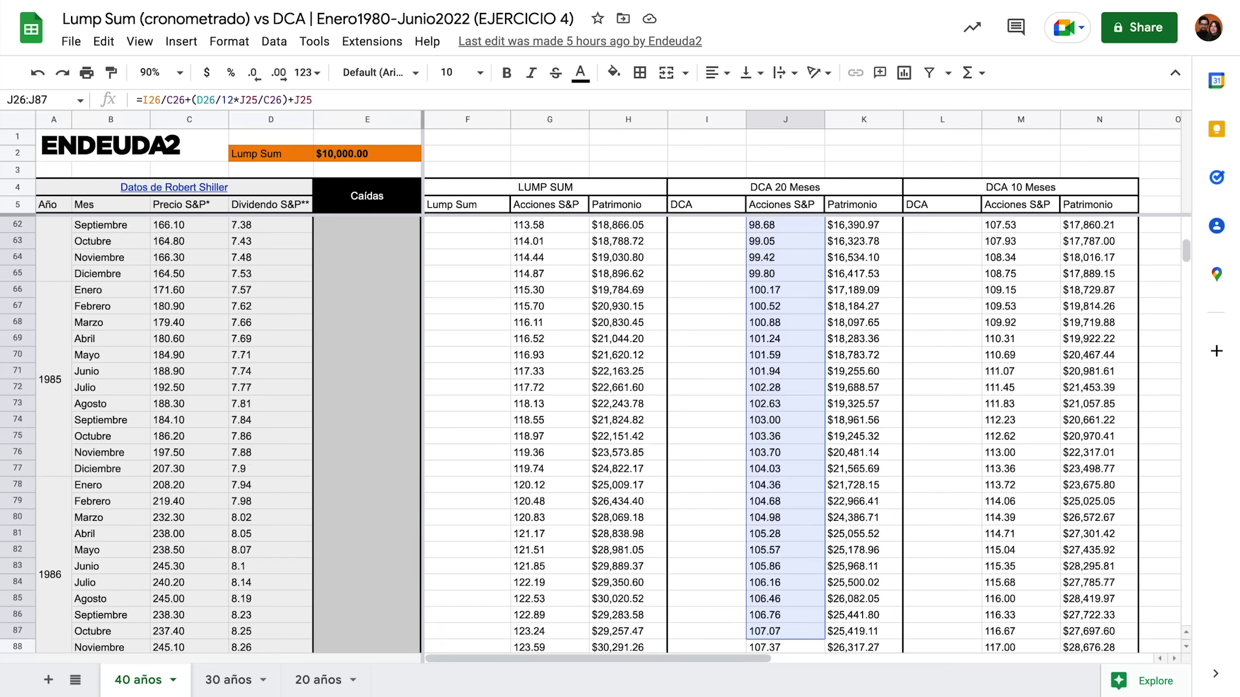
click(367, 195)
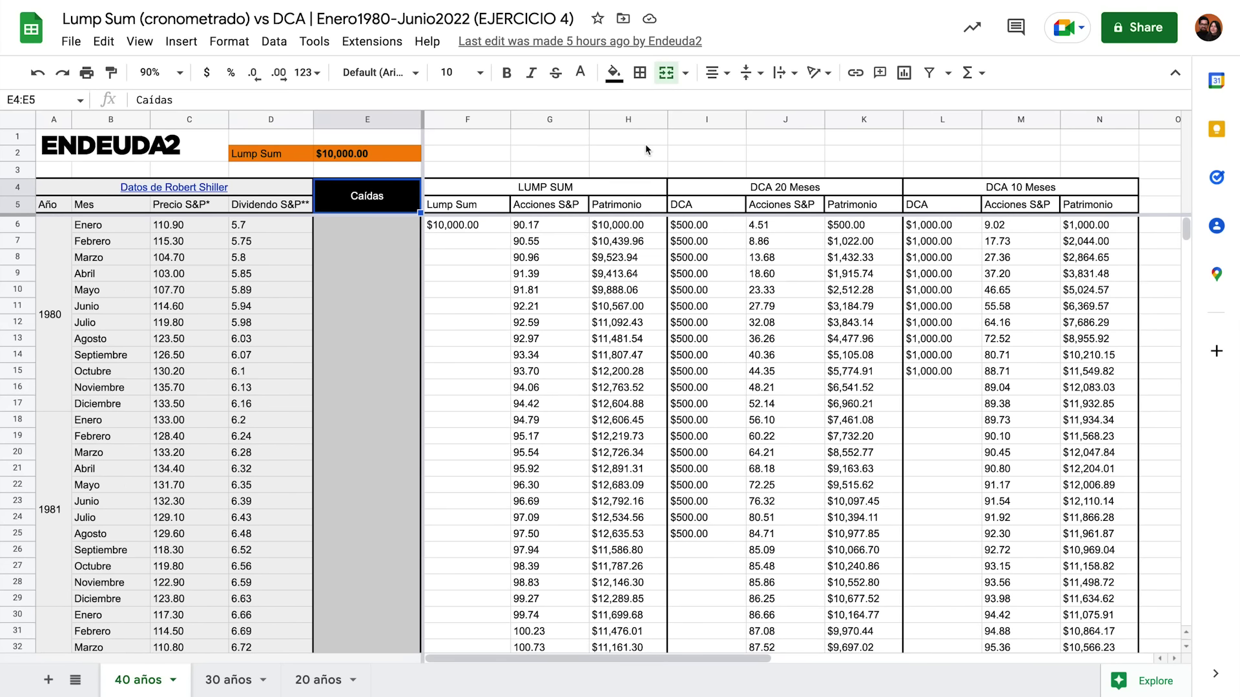
Step: Examine the DCA 10 Meses contribution formula in L6 and highlight rows 6 through 15 covering the 10 contribution months
double_click(954, 226)
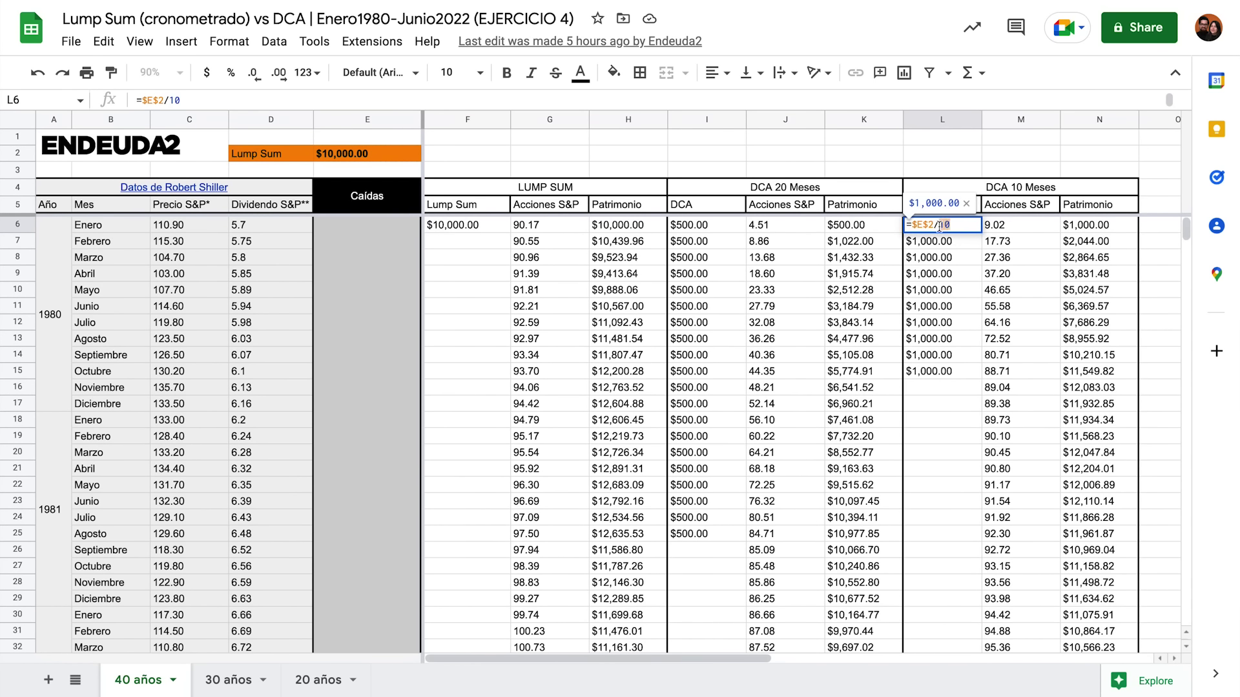
click(960, 222)
drag(18, 224, 24, 370)
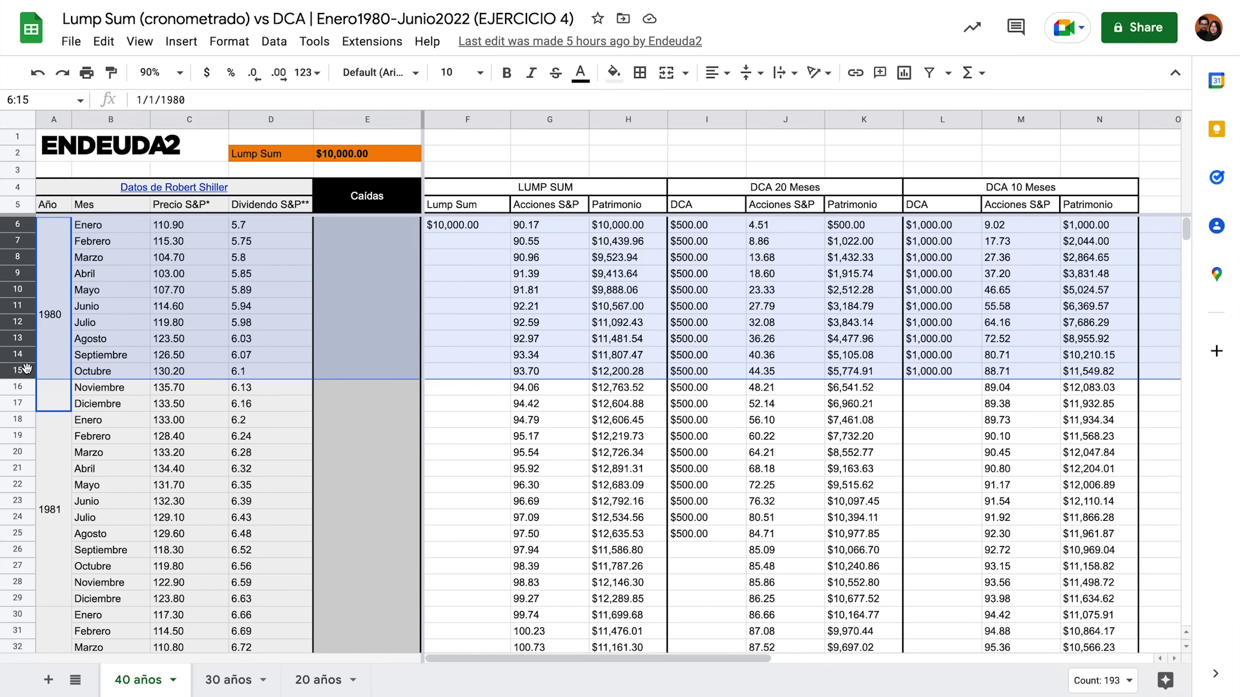
Step: Examine the DCA 10 Meses share formulas in M15 and M16, and highlight the share counts of the following months
double_click(1079, 373)
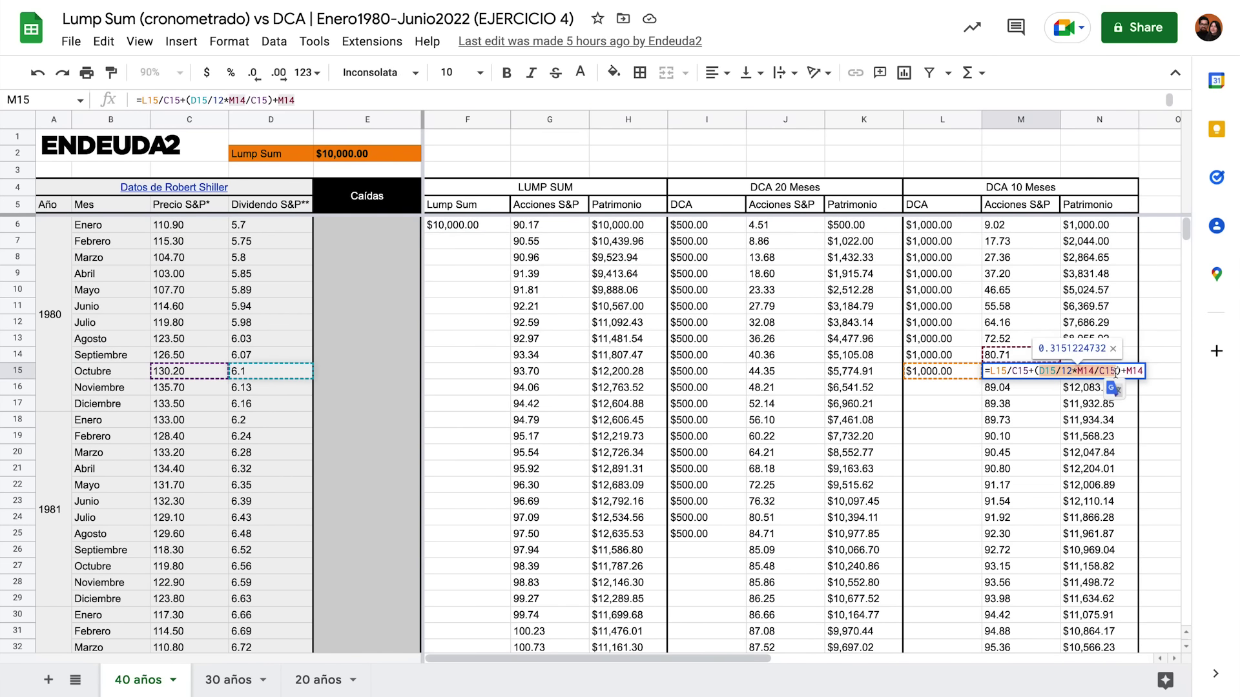
key(Return)
double_click(1038, 387)
drag(1029, 390, 1116, 388)
drag(1020, 388, 1020, 652)
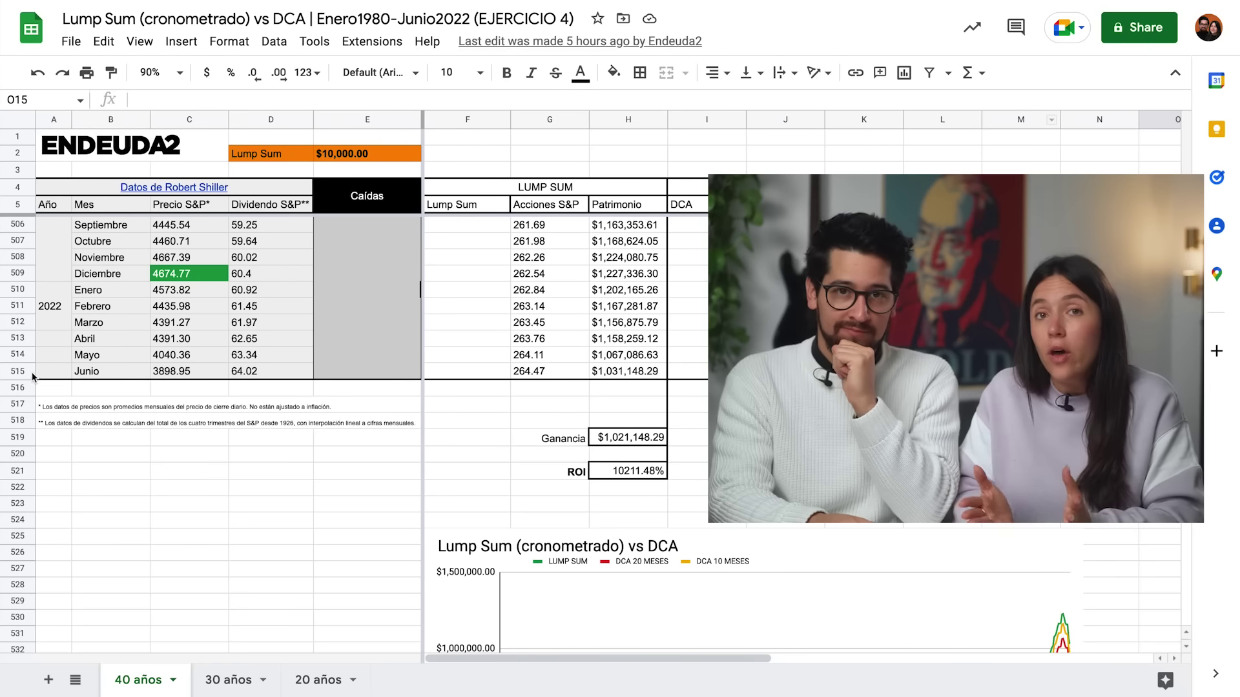
Step: Inspect the June 2022 row and the Lump Sum results: final Patrimonio in H515, Ganancia in H519 and ROI in H521
click(23, 370)
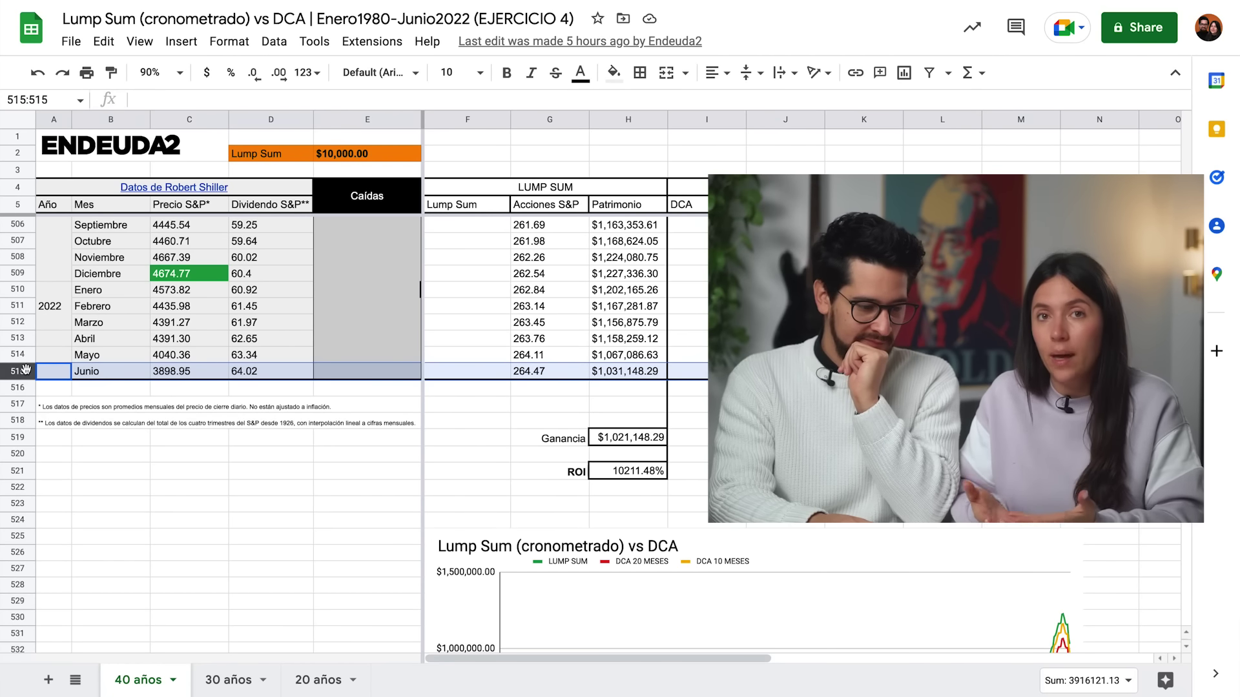
click(618, 376)
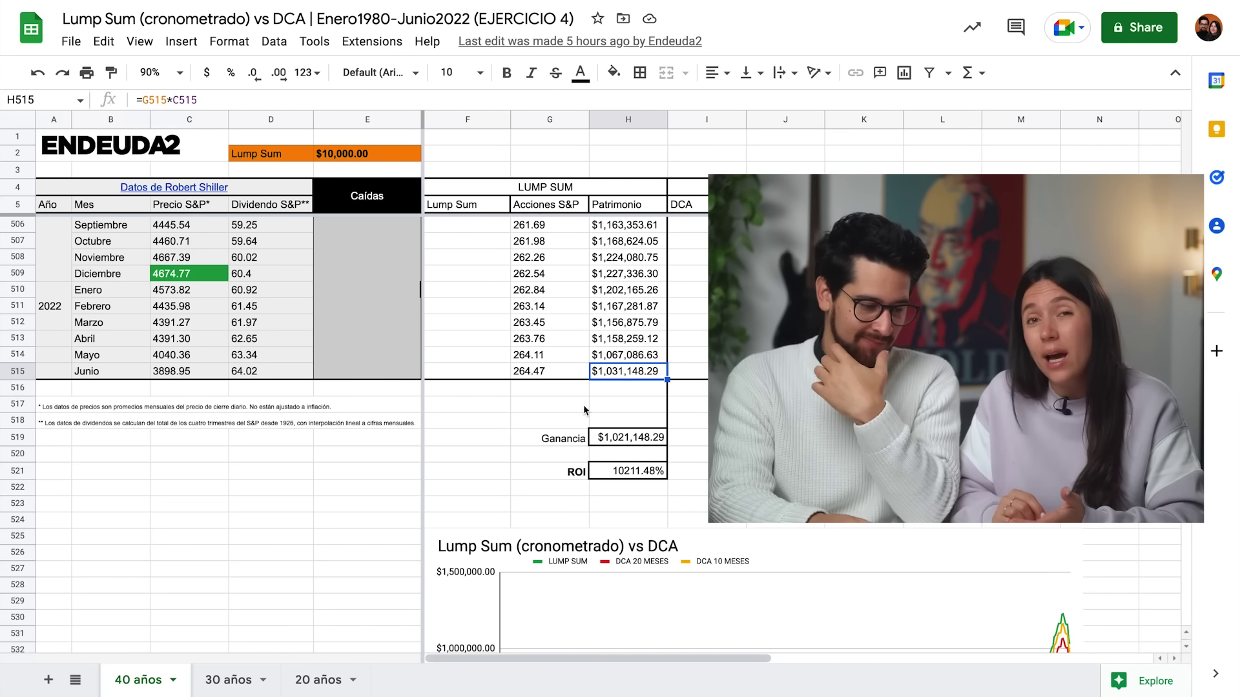
key(Down)
key(Down)
key(Down)
key(Down)
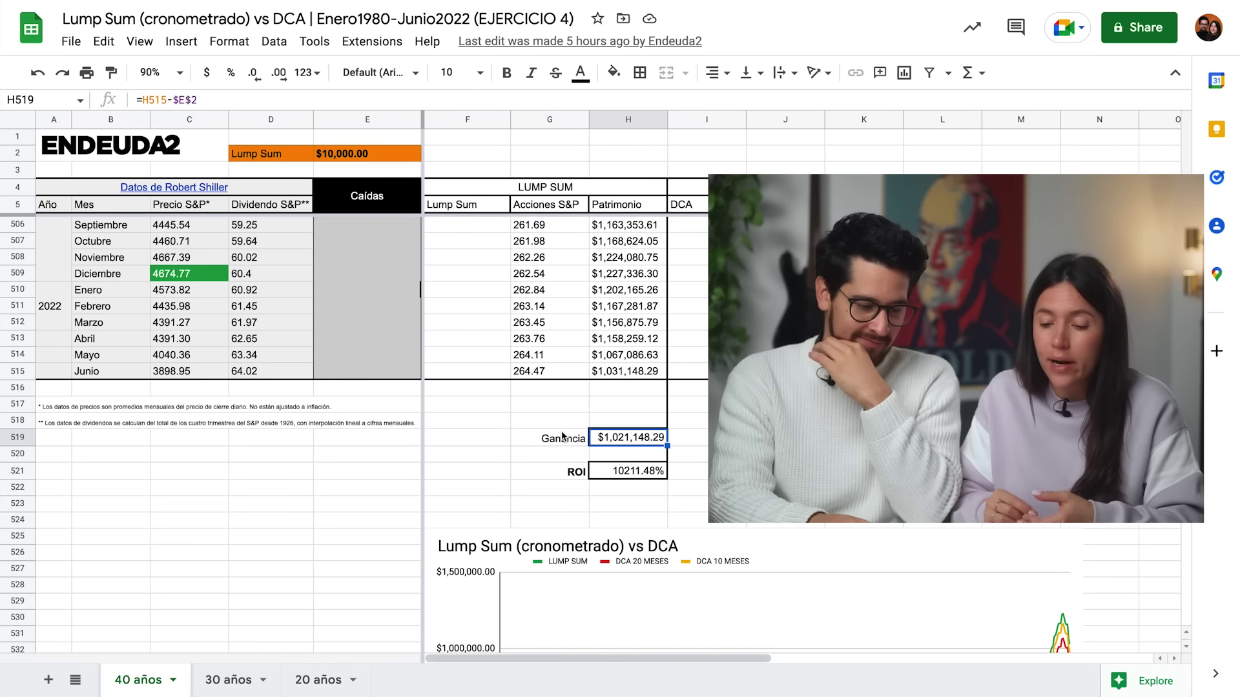
click(601, 476)
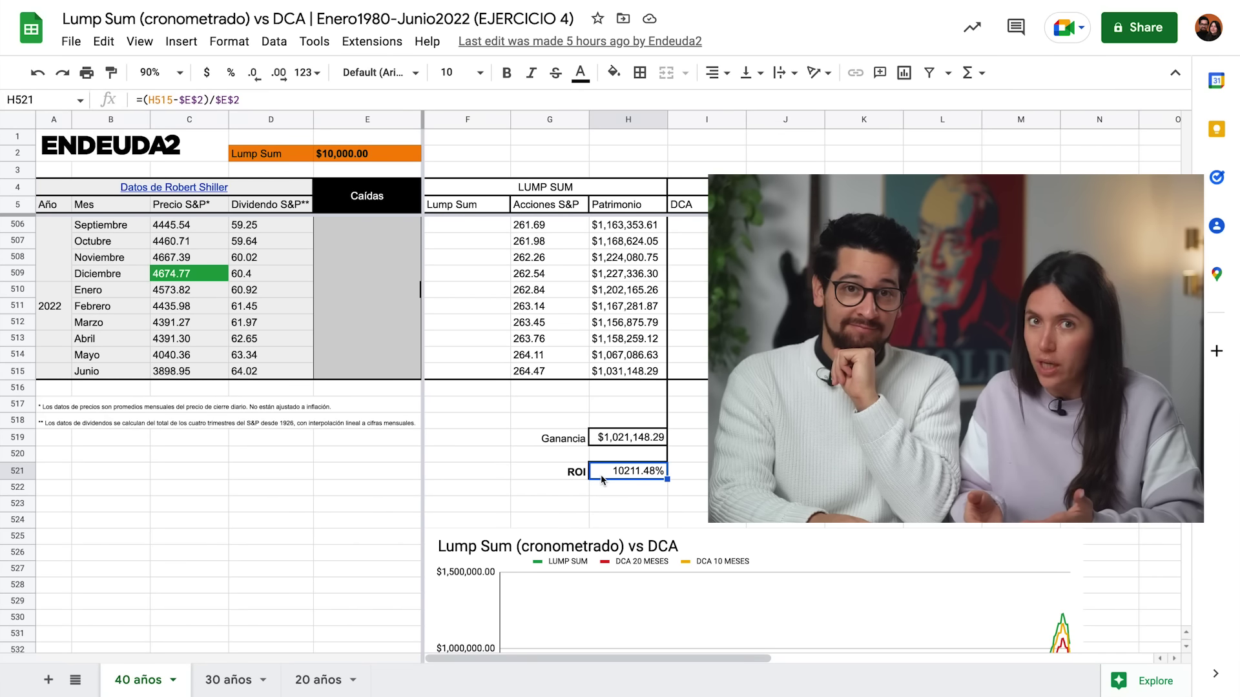
key(Up)
key(Up)
key(Up)
key(Up)
key(Up)
key(Up)
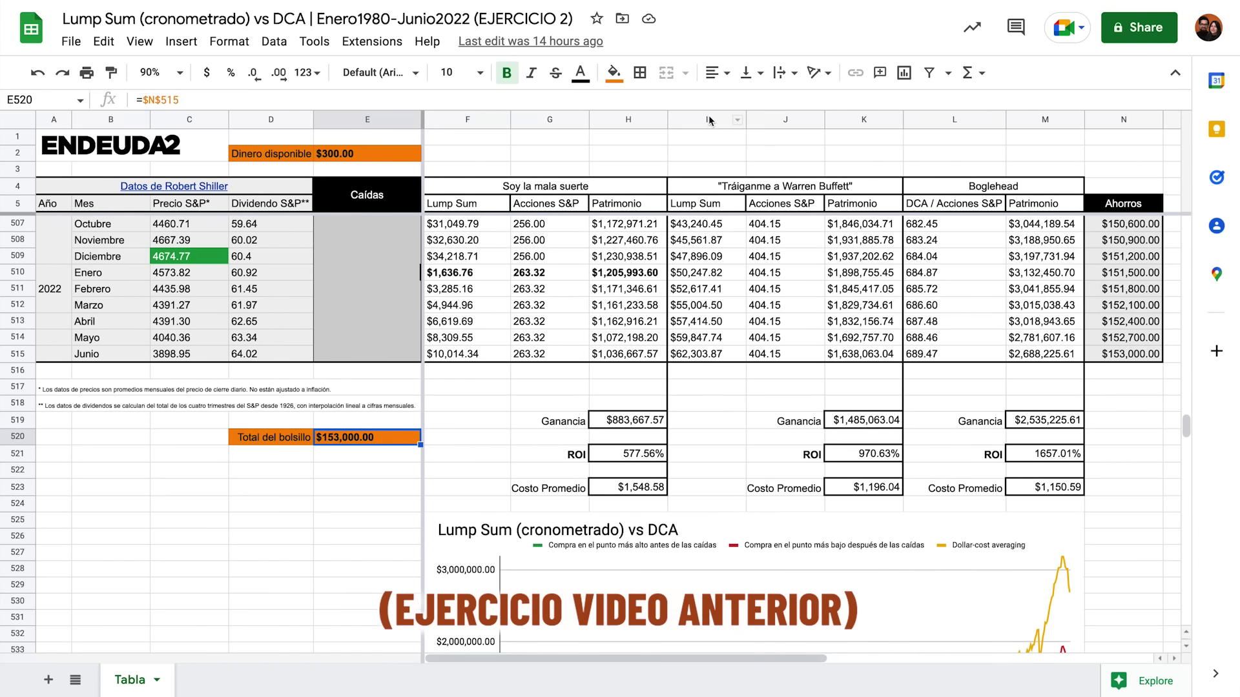
Step: In the EJERCICIO 2 spreadsheet, inspect the "Tráiganme a Warren Buffett" columns, their final Patrimonio in K515 and the Total del bolsillo in E520
drag(707, 118, 859, 118)
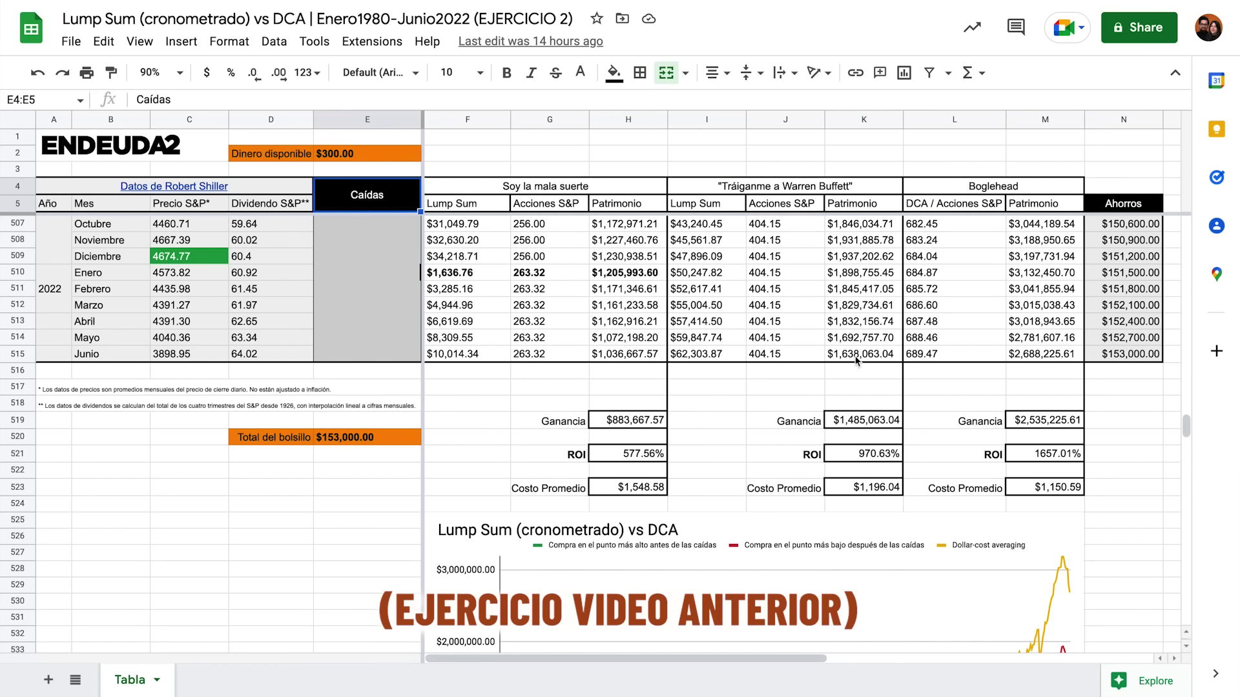
click(857, 358)
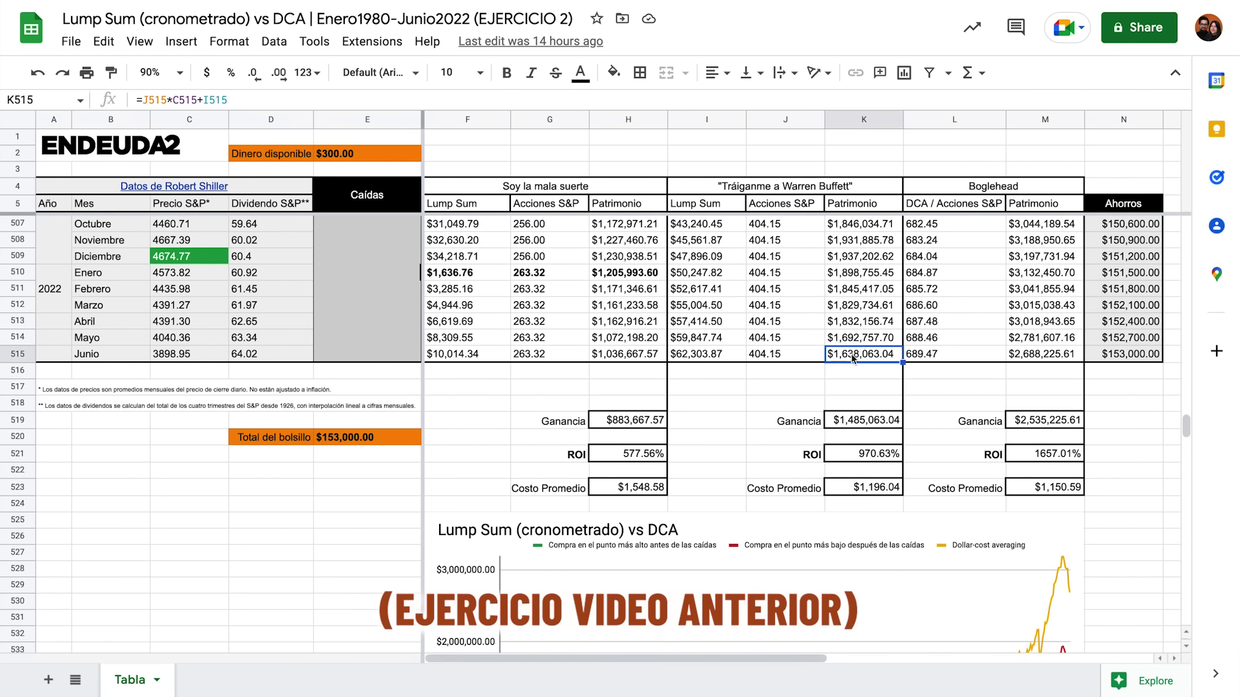
click(409, 441)
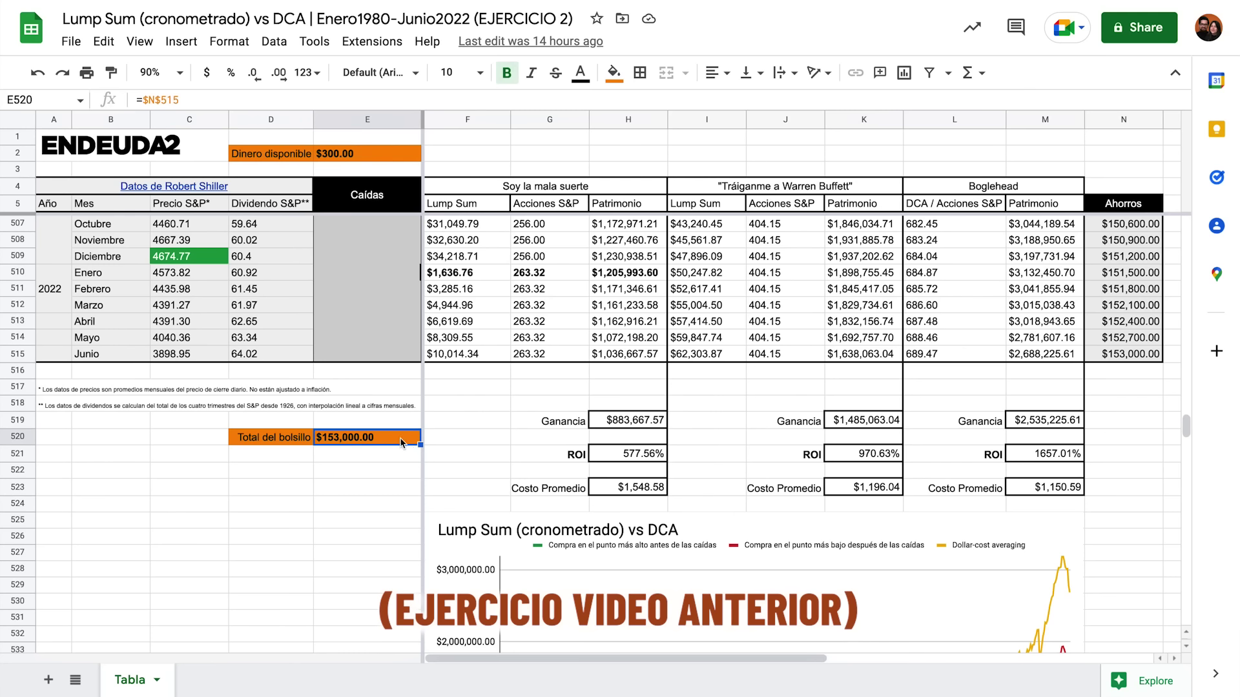
drag(707, 118, 859, 119)
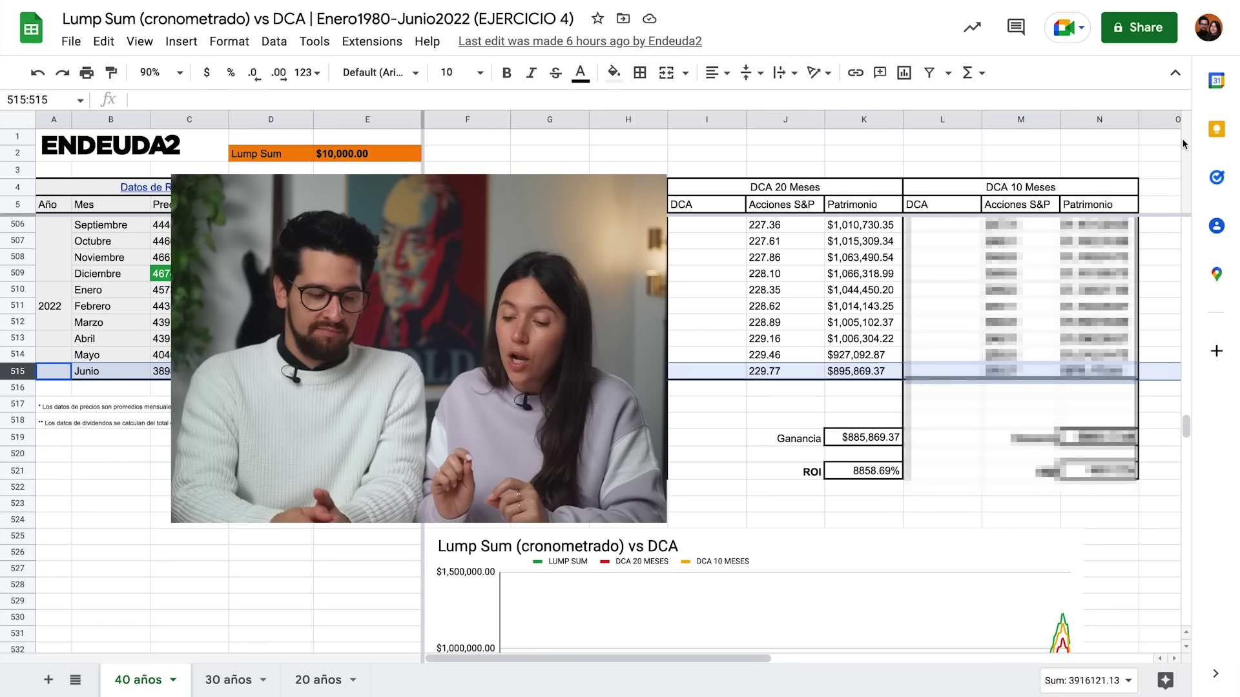
Step: In the EJERCICIO 4 spreadsheet, inspect the DCA 20 Meses Patrimonio, Ganancia and ROI, and compare the final Patrimonio in K515 with Lump Sum's H515
click(896, 372)
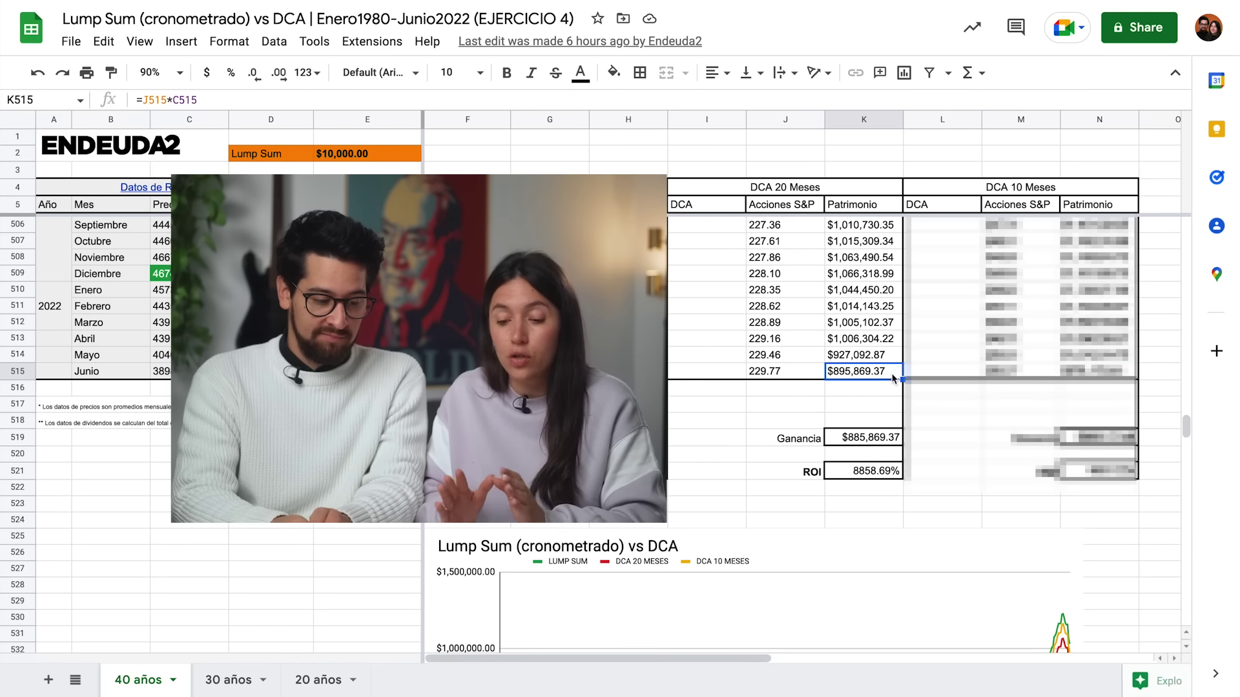
click(896, 441)
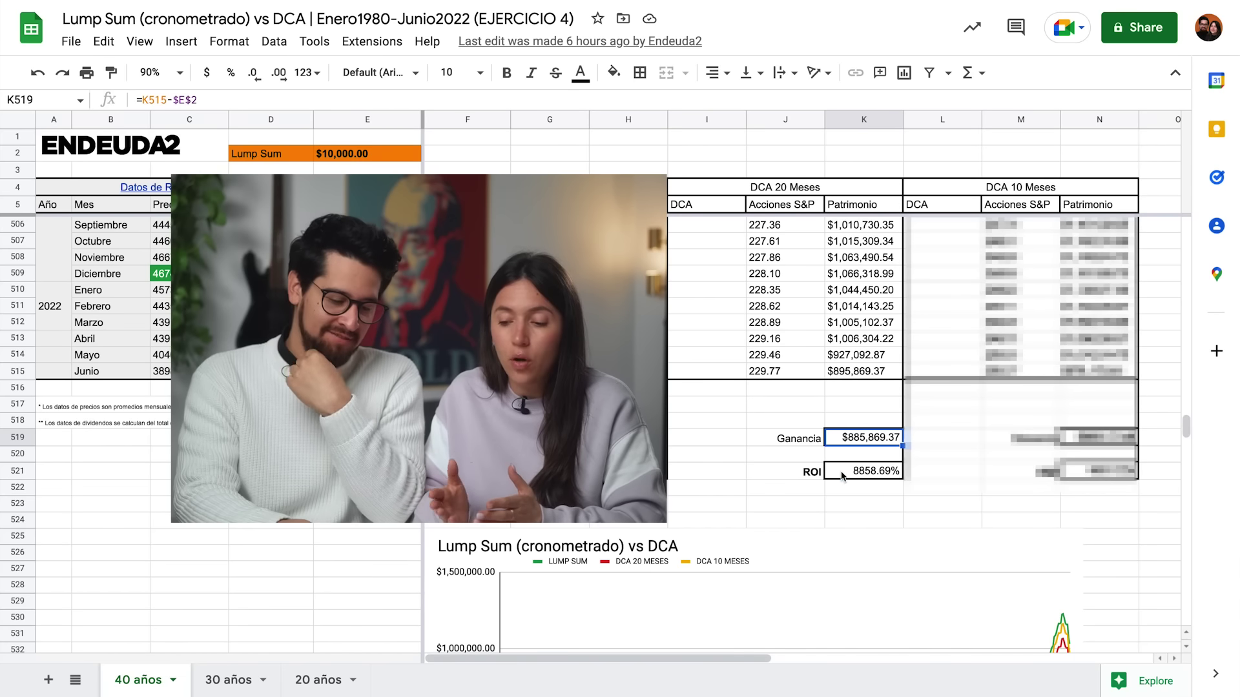
click(870, 477)
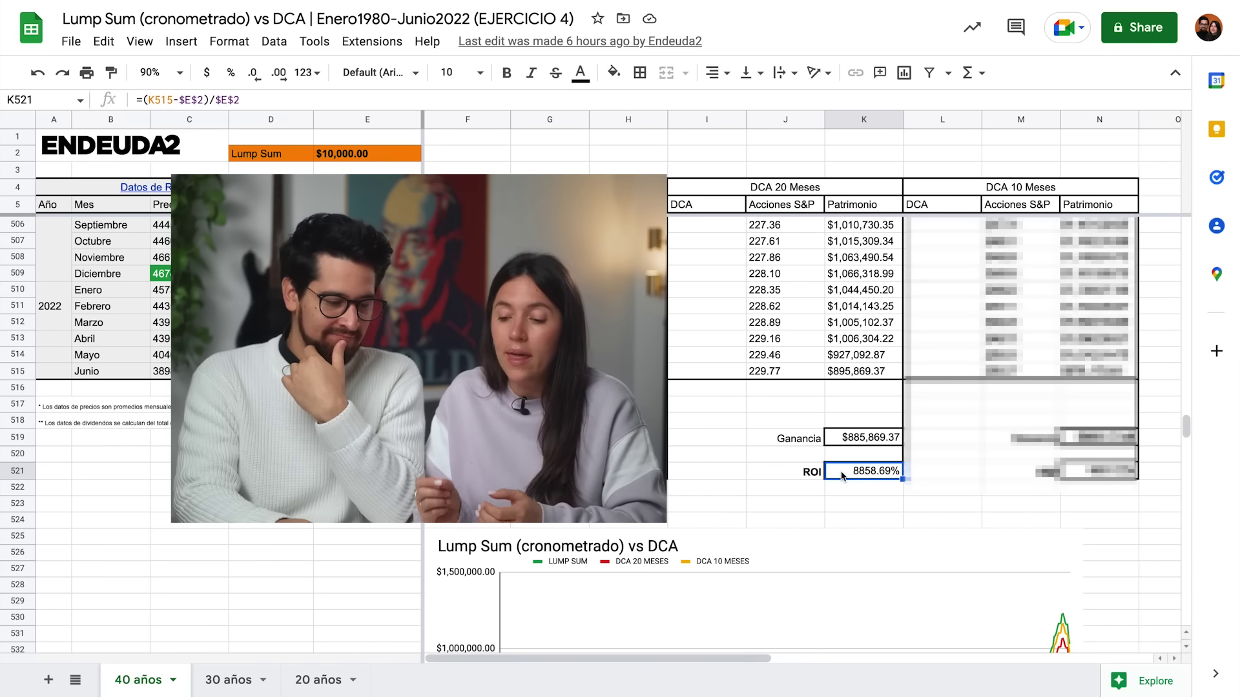
click(893, 376)
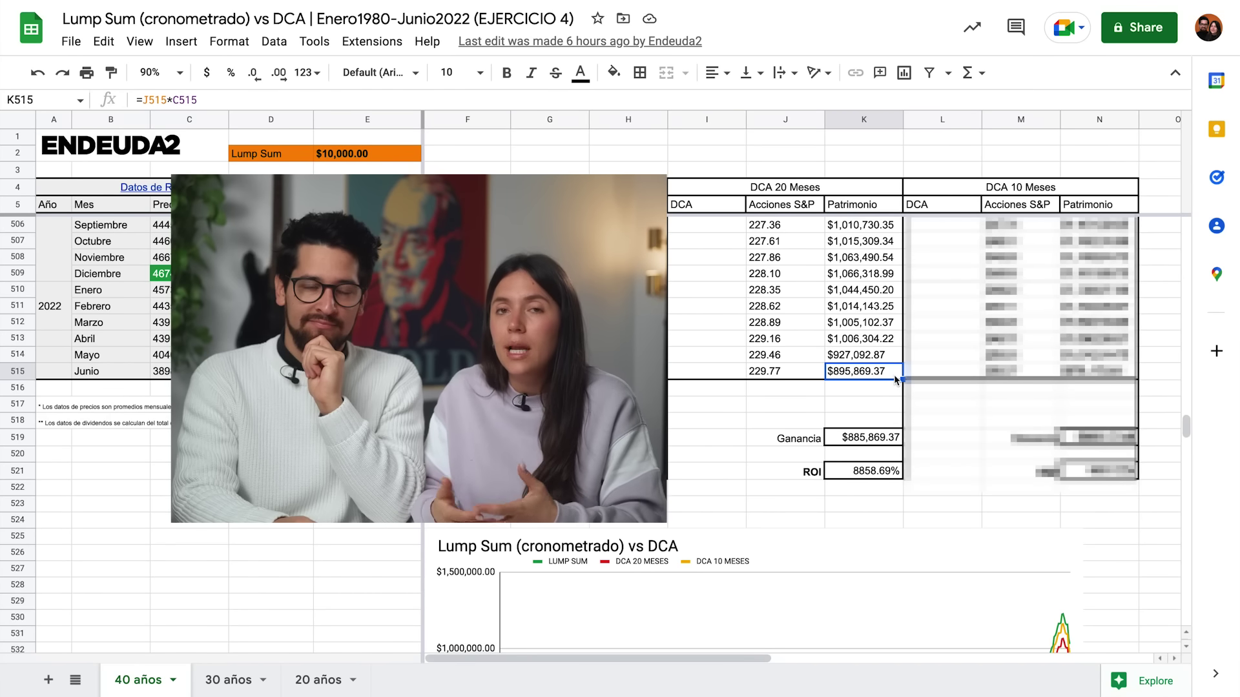
ctrl+click(625, 376)
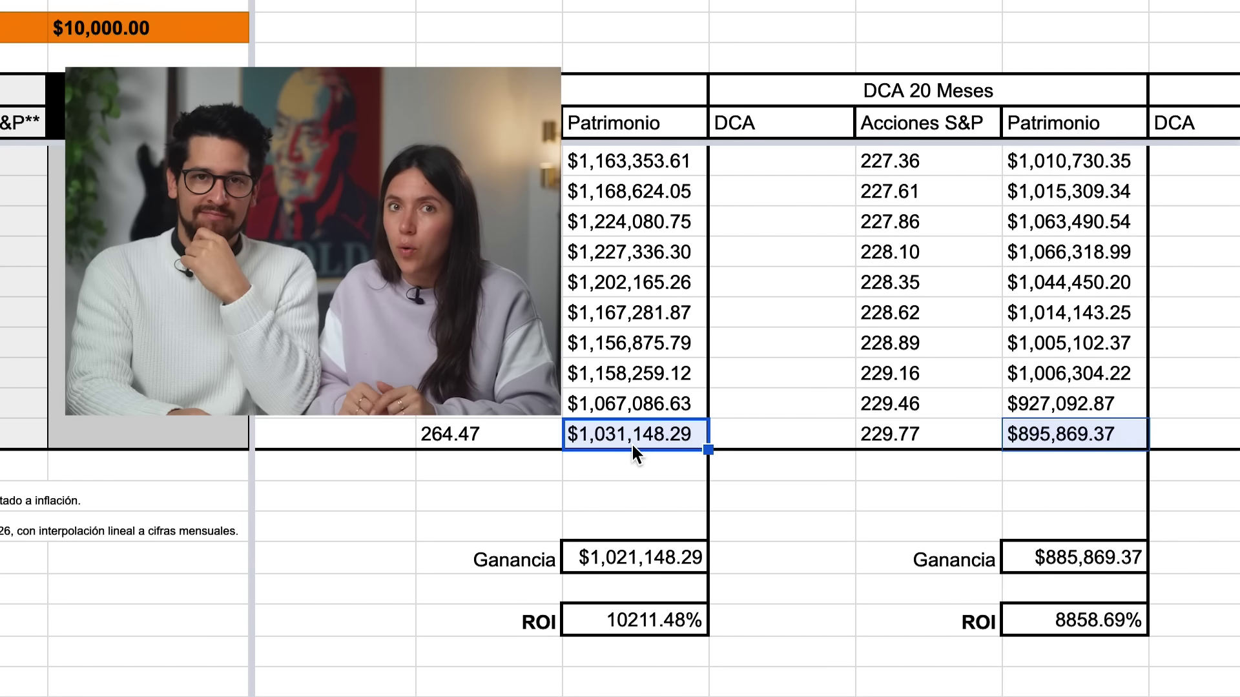
Step: Inspect the June 2022 row and the DCA 10 Meses results: Patrimonio in N515, Ganancia in N519 and ROI in N521
click(19, 371)
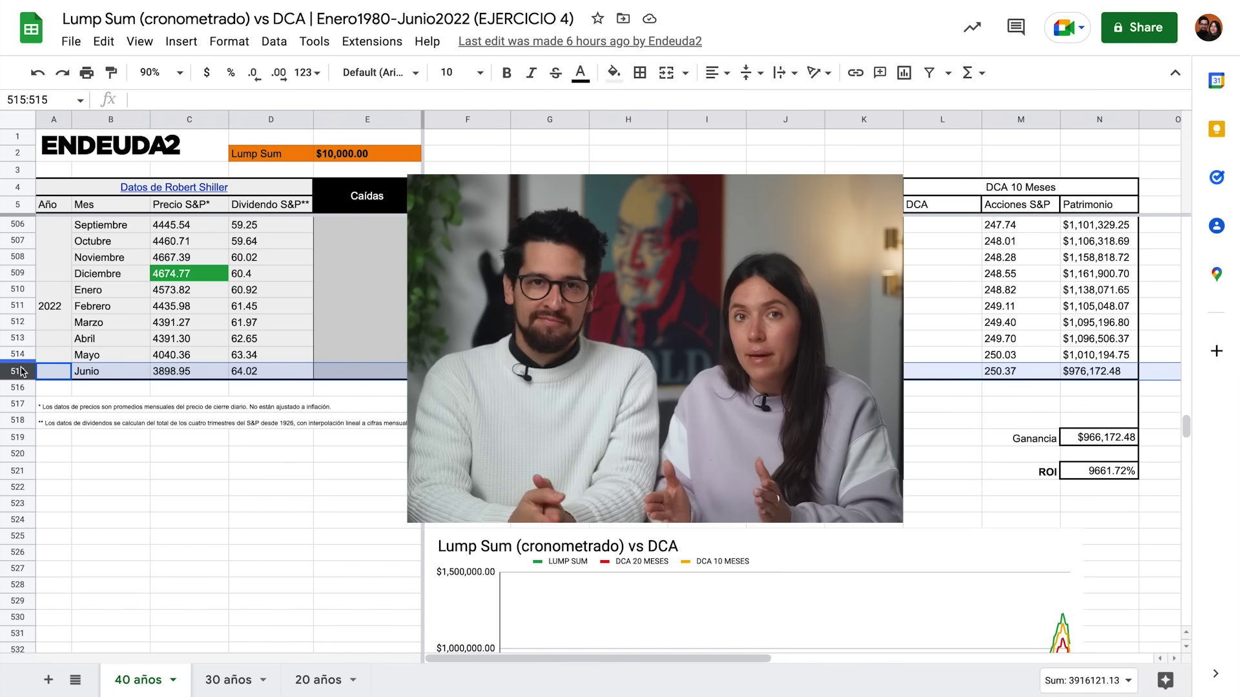
click(1098, 373)
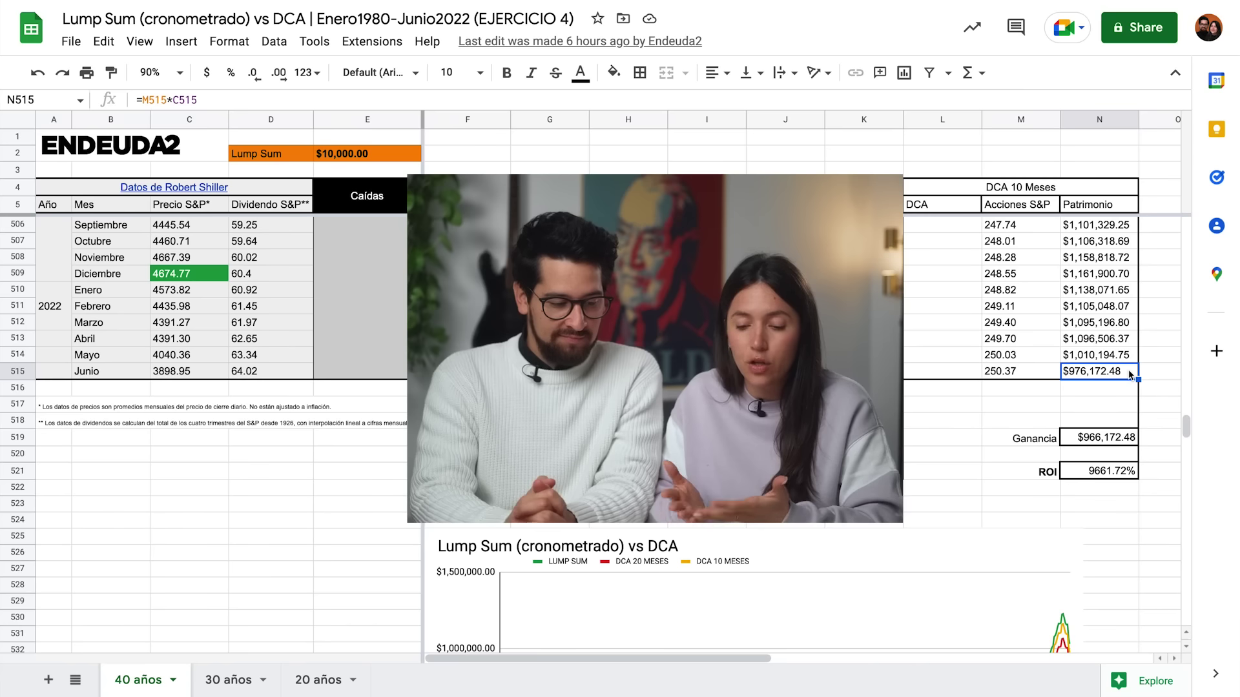
click(1069, 442)
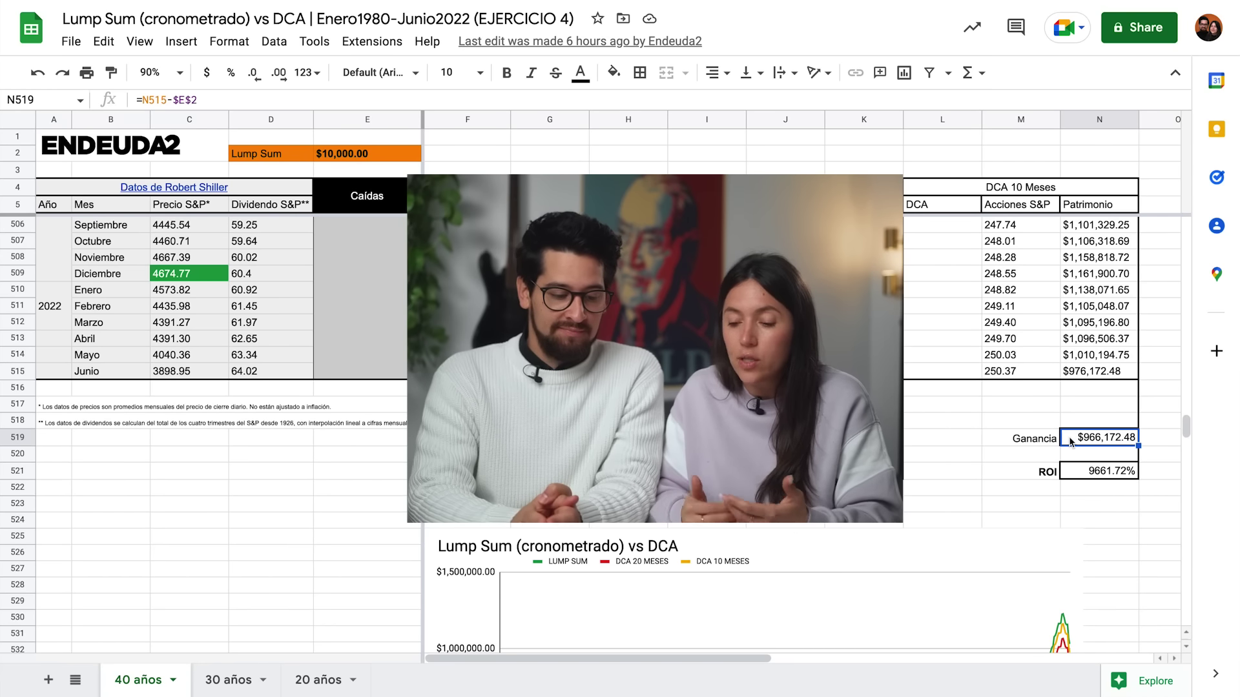
click(1073, 471)
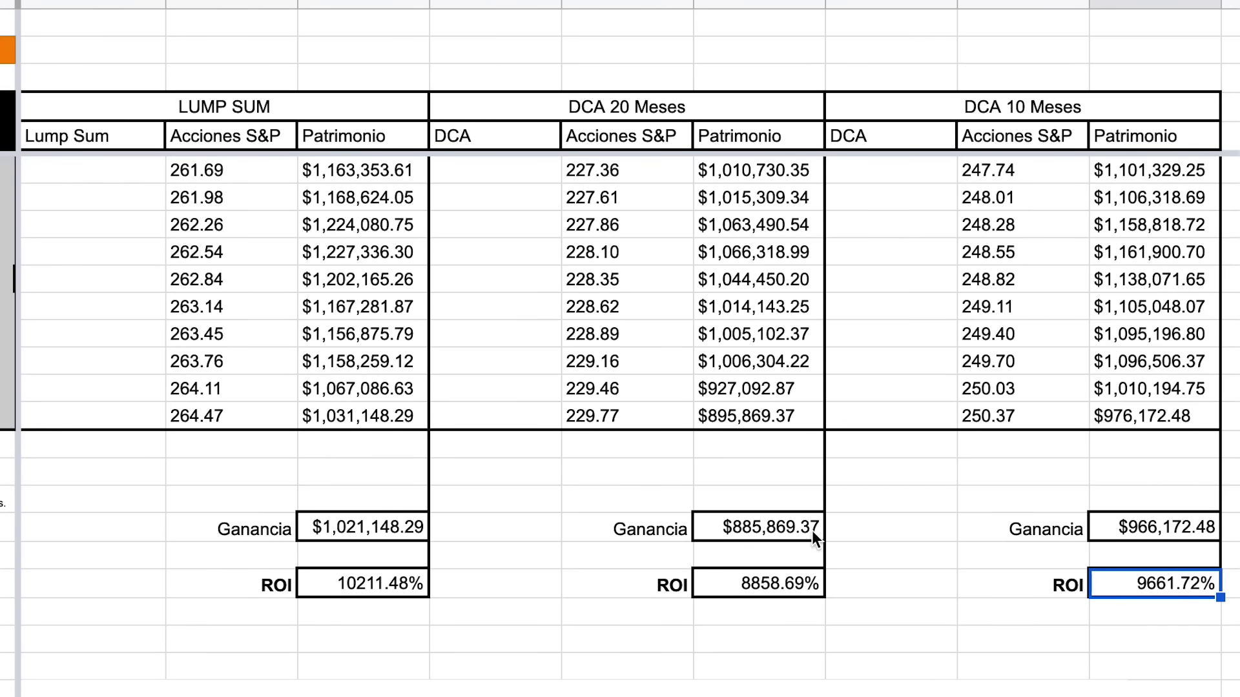
Step: Compare the final June 2022 Patrimonio of DCA 20 Meses, Lump Sum and DCA 10 Meses
click(741, 424)
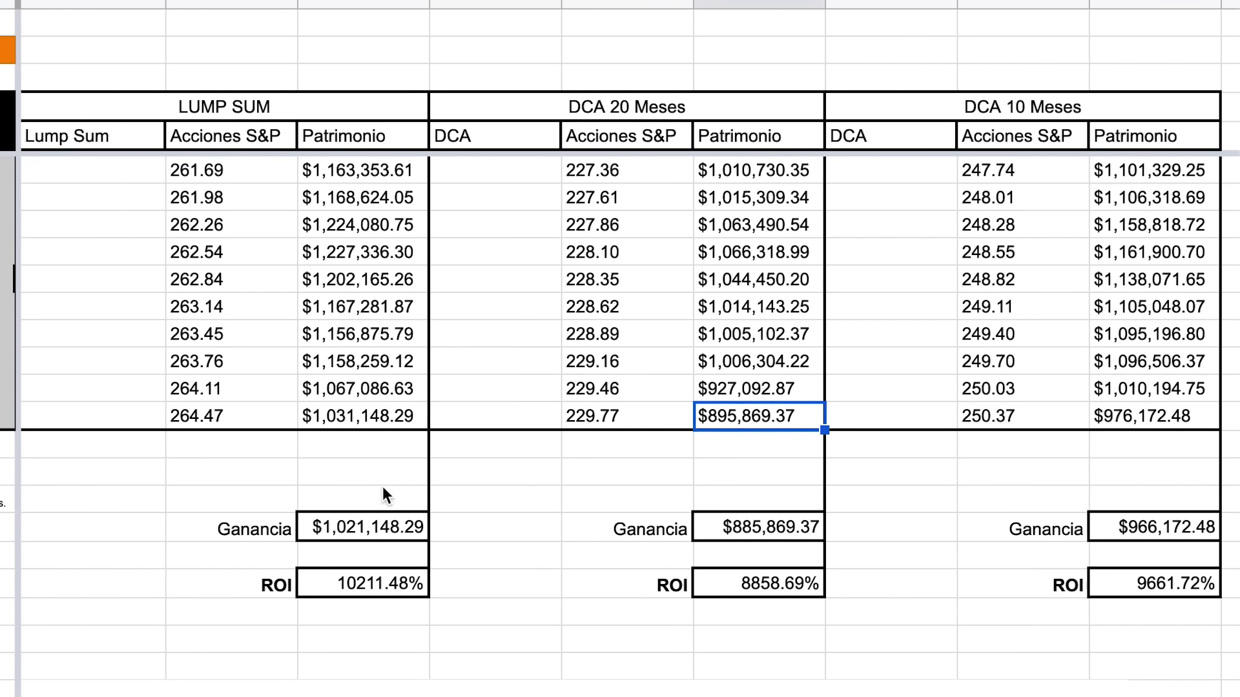
super+click(361, 426)
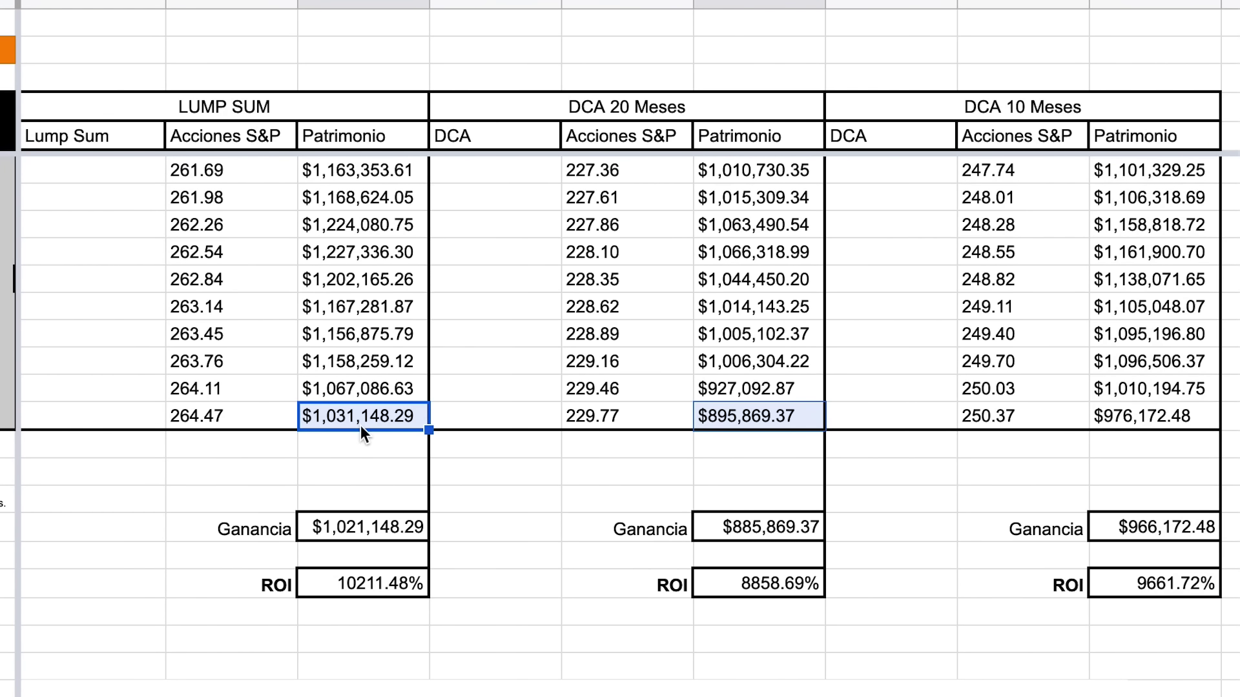
click(1210, 420)
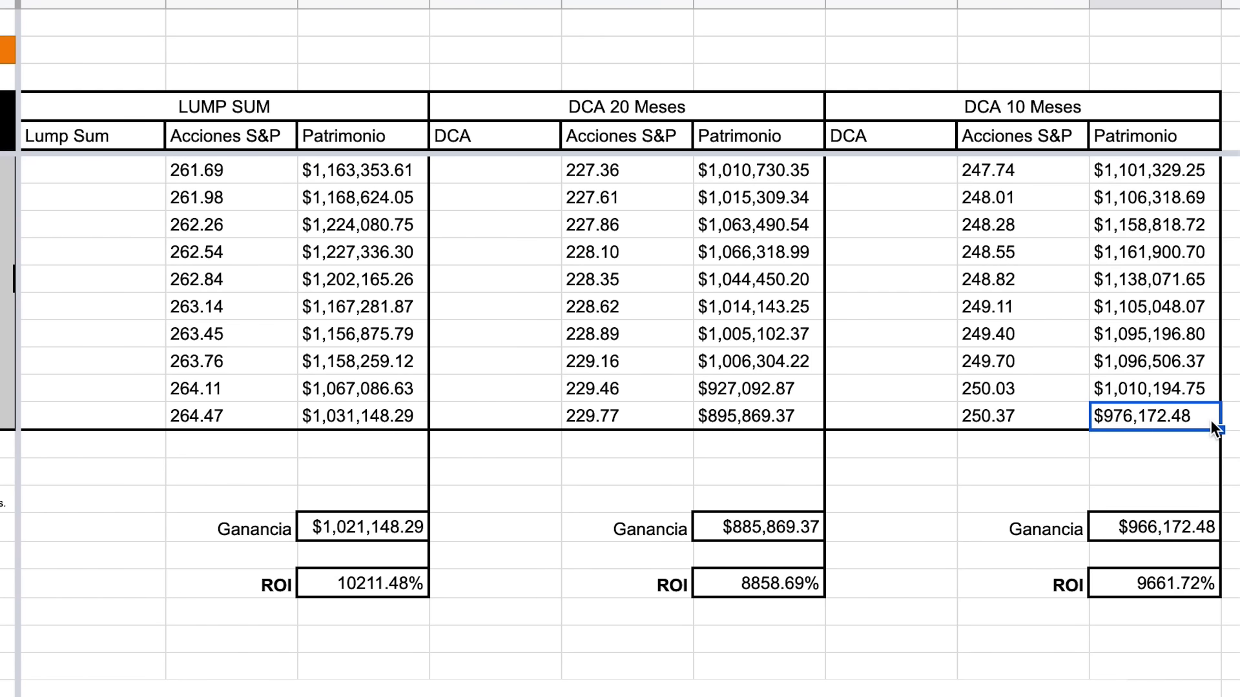